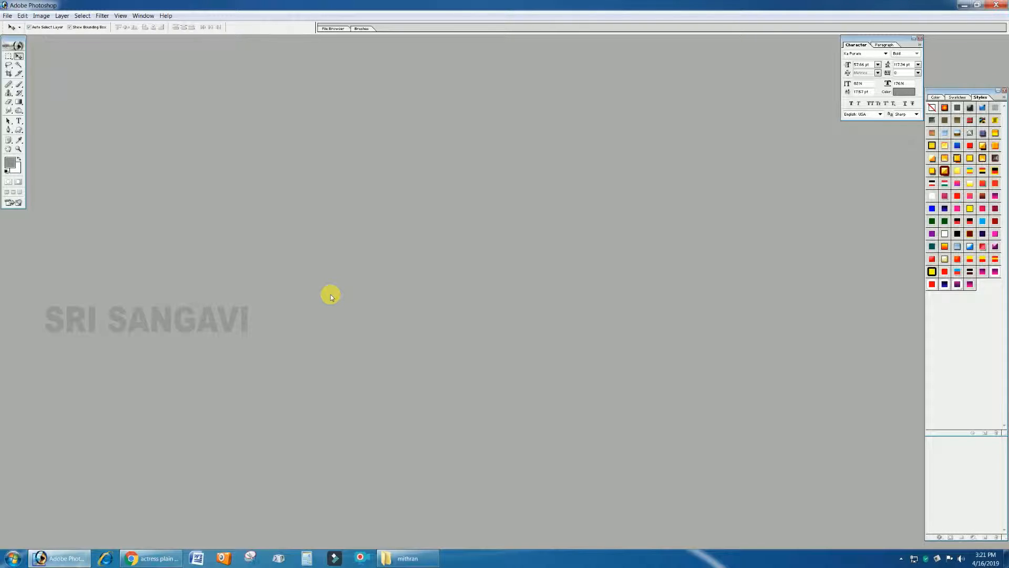
# Open the photo Aishwarya-Rai-Hot-in-Red-Saree-7.jpg from the desktop and maximise its window
pyautogui.doubleClick(331, 296)
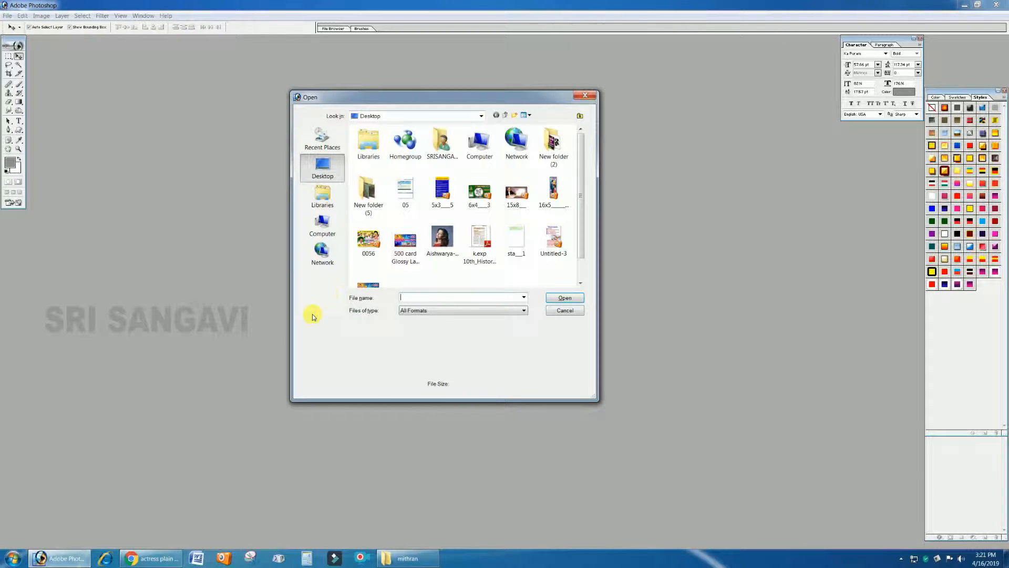
pyautogui.doubleClick(441, 238)
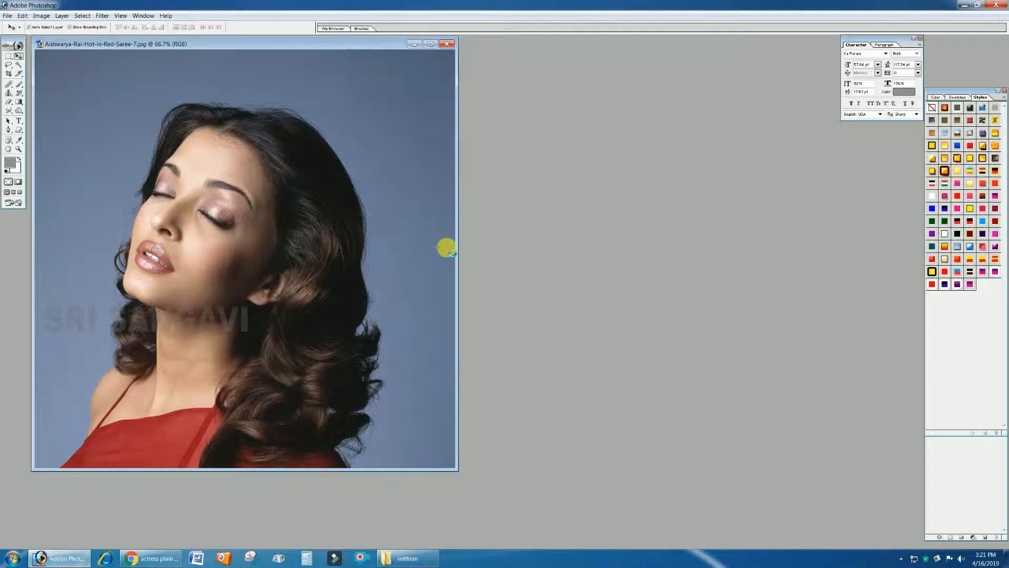
pyautogui.click(430, 44)
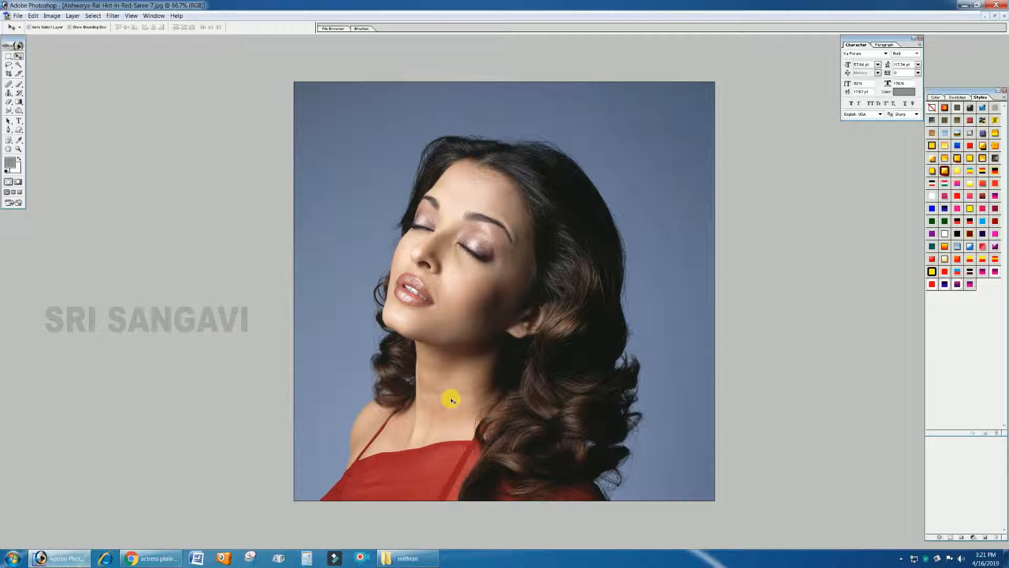
# Start a Pen path at the woman's shoulder on the photo's left, tracing up the curls and face to the crown of the hair
pyautogui.hotkey('ctrl', '+')
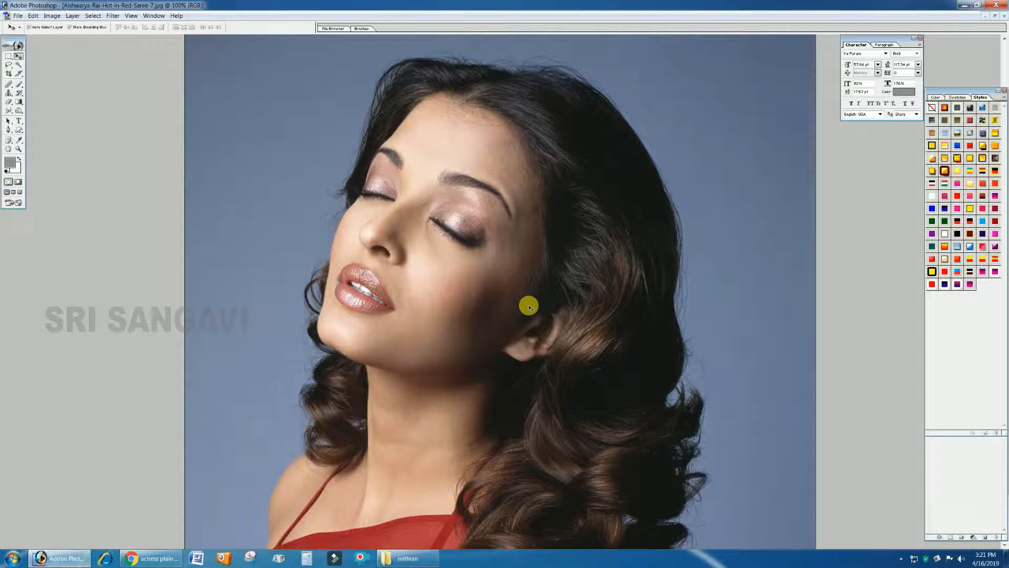
pyautogui.press('p')
pyautogui.moveTo(268, 543); pyautogui.dragTo(314, 415)
pyautogui.click(314, 392)
pyautogui.click(324, 381)
pyautogui.moveTo(322, 369); pyautogui.dragTo(321, 335)
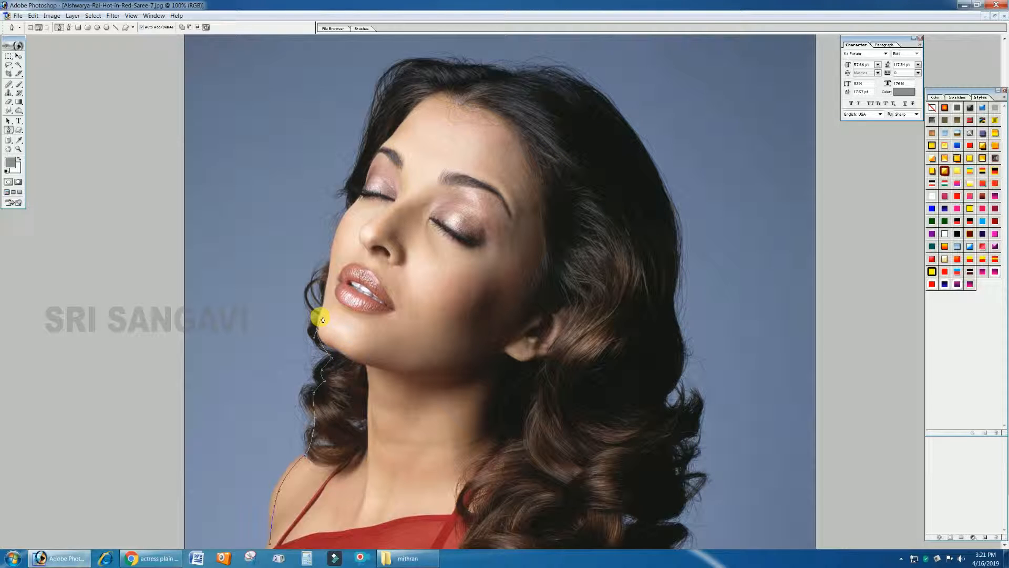
pyautogui.moveTo(332, 254); pyautogui.dragTo(336, 239)
pyautogui.moveTo(365, 151); pyautogui.dragTo(375, 128)
pyautogui.moveTo(398, 80); pyautogui.dragTo(509, 74)
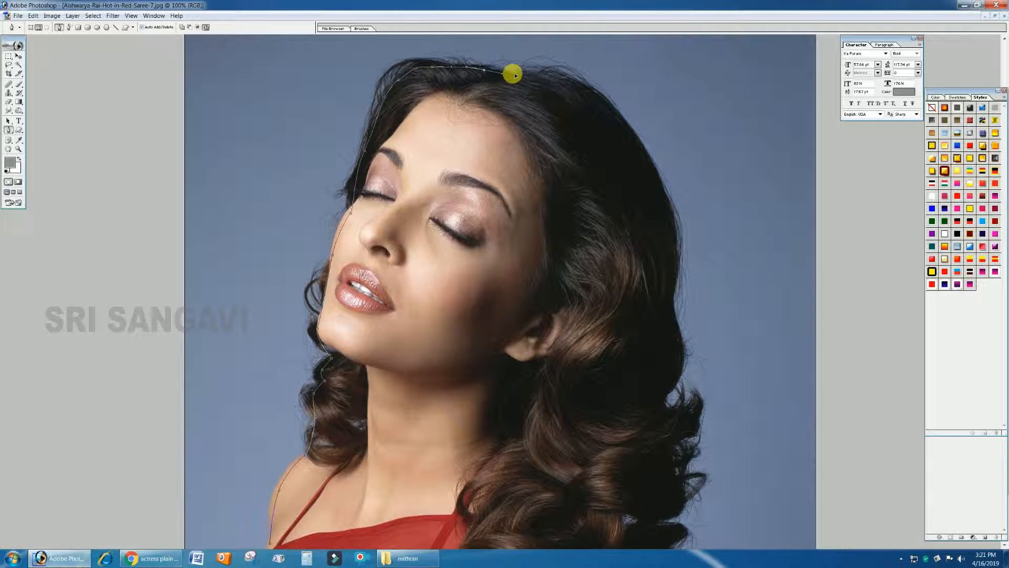
# Continue the Pen path down the right side of the hair, just inside its outline, to below the lower curls
pyautogui.moveTo(582, 93); pyautogui.dragTo(596, 105)
pyautogui.moveTo(669, 218); pyautogui.dragTo(676, 282)
pyautogui.moveTo(674, 336); pyautogui.dragTo(666, 447)
pyautogui.moveTo(640, 524); pyautogui.dragTo(638, 352)
pyautogui.moveTo(666, 432); pyautogui.dragTo(624, 490)
pyautogui.moveTo(624, 505); pyautogui.dragTo(622, 526)
pyautogui.moveTo(636, 531); pyautogui.dragTo(724, 516)
# Run the Pen path beneath the canvas edge and back up along the red dress to complete the outline around the woman
pyautogui.hotkey('ctrl', '-')
pyautogui.moveTo(483, 533); pyautogui.dragTo(439, 540)
pyautogui.moveTo(369, 530); pyautogui.dragTo(341, 528)
pyautogui.moveTo(318, 523); pyautogui.dragTo(316, 520)
pyautogui.click(315, 516)
pyautogui.click(314, 506)
pyautogui.click(333, 485)
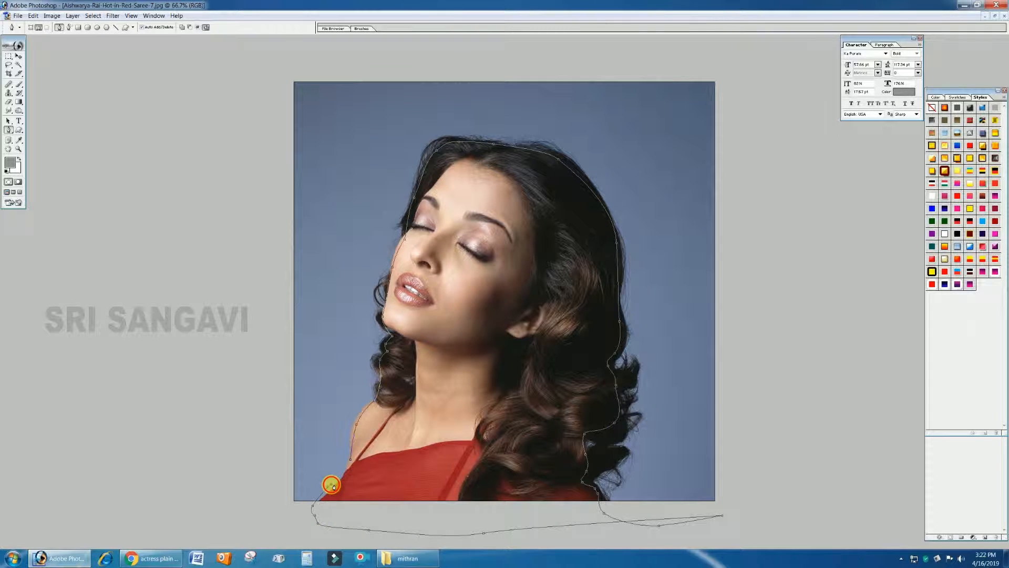
# Convert the outline path to a feathered selection and copy the woman to a new layer
pyautogui.hotkey('ctrl', 'Return')
pyautogui.hotkey('ctrl', 'alt', 'd')
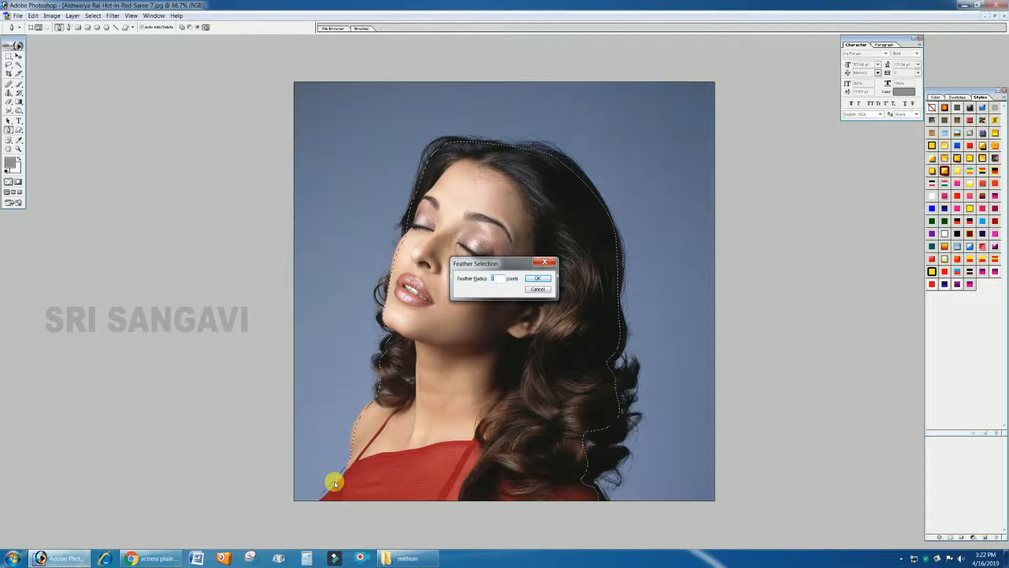
pyautogui.press('Return')
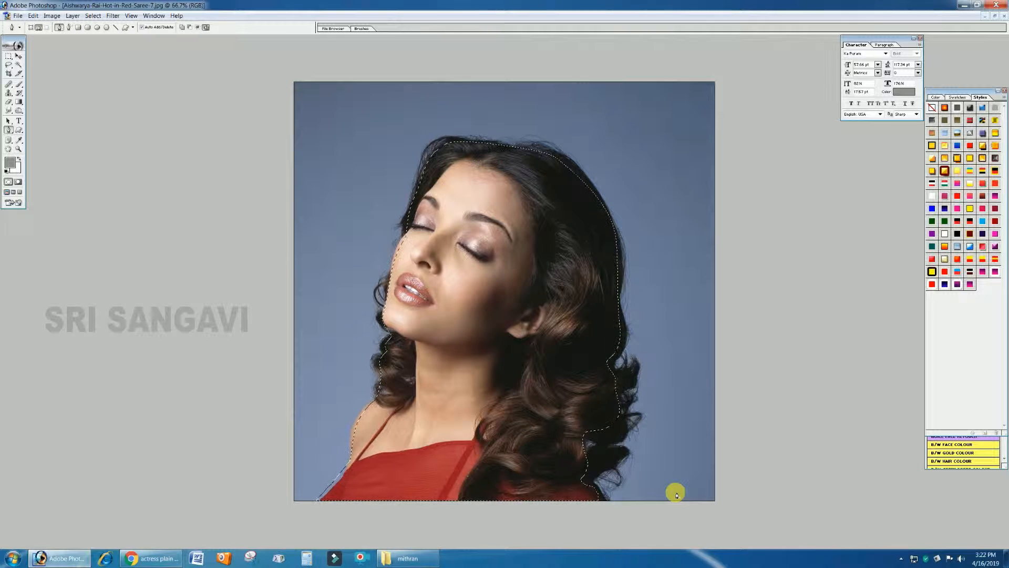
pyautogui.press('F7')
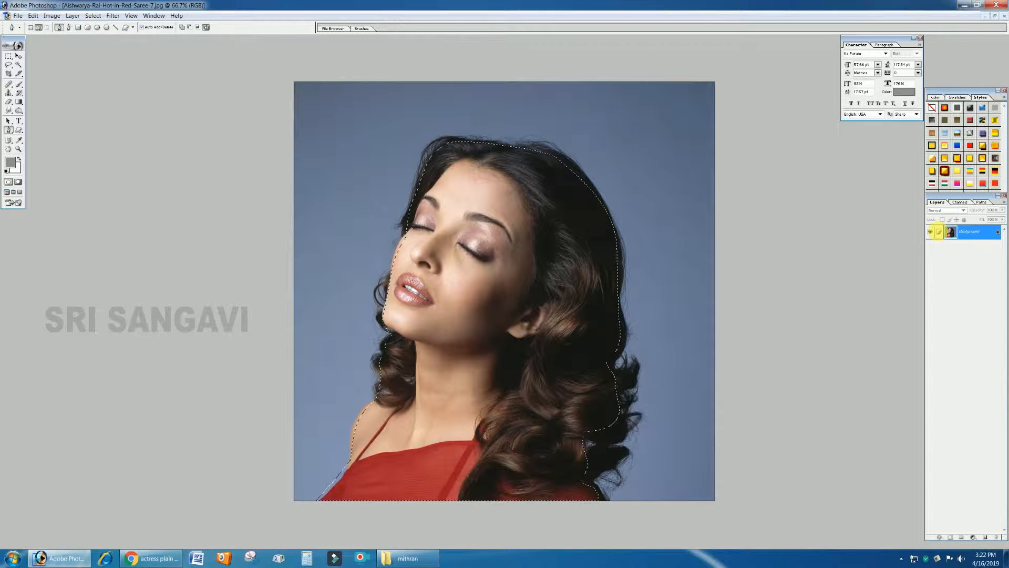
pyautogui.moveTo(962, 233); pyautogui.dragTo(964, 235)
pyautogui.hotkey('ctrl', 'j')
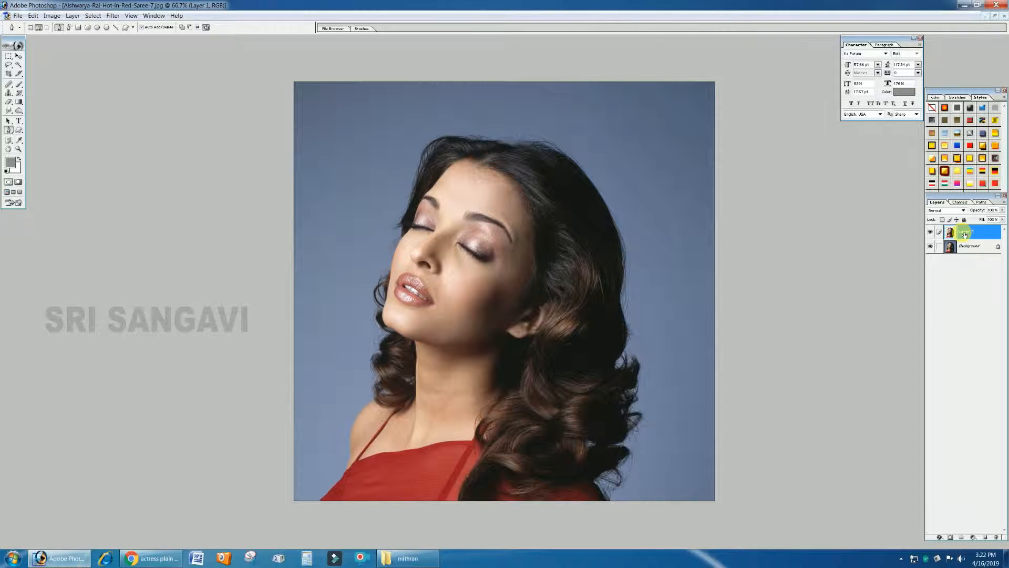
# Check the cutout by temporarily hiding the Background layer, and move the layer list beside the image
pyautogui.click(931, 246)
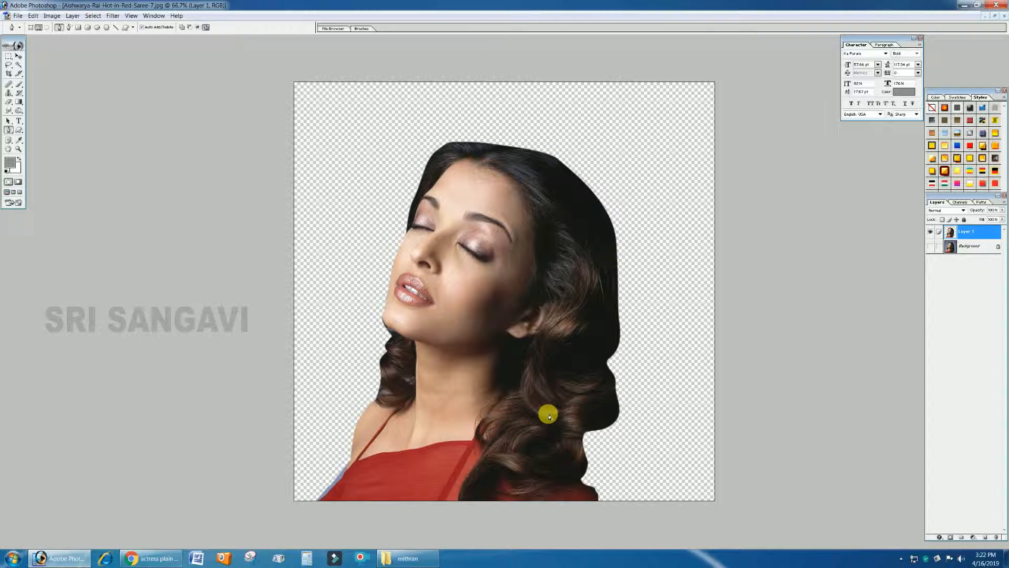
pyautogui.click(931, 245)
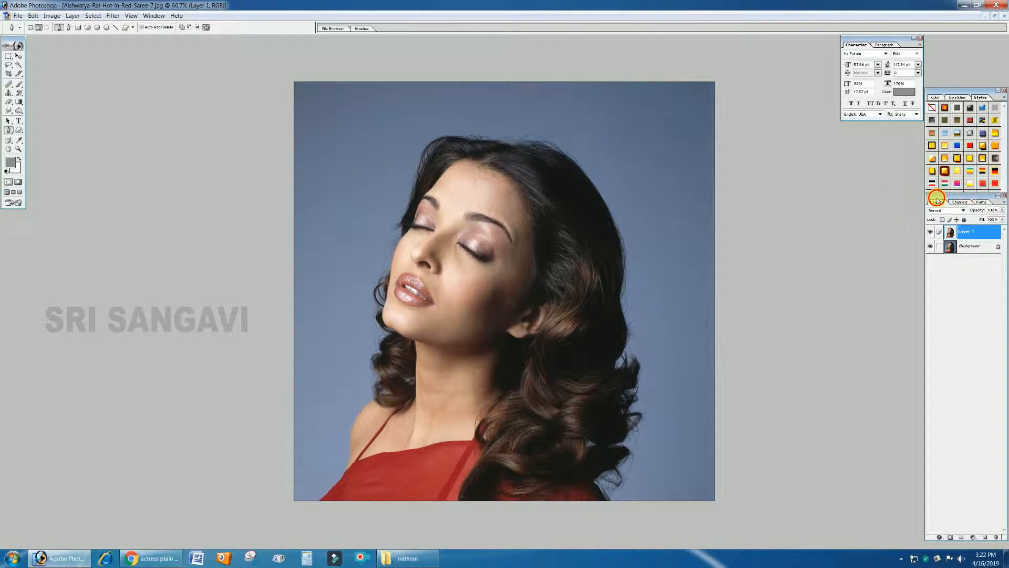
pyautogui.moveTo(937, 199); pyautogui.dragTo(878, 201)
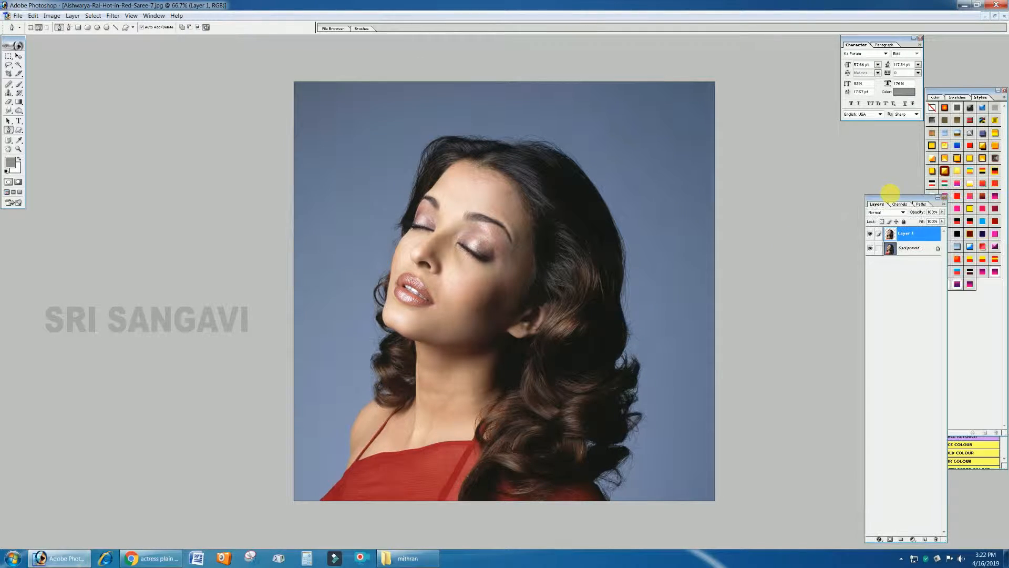
# On the Background layer, draw a closed Pen path around the hair edges, running inside the hairline and back through the surrounding backdrop
pyautogui.click(912, 248)
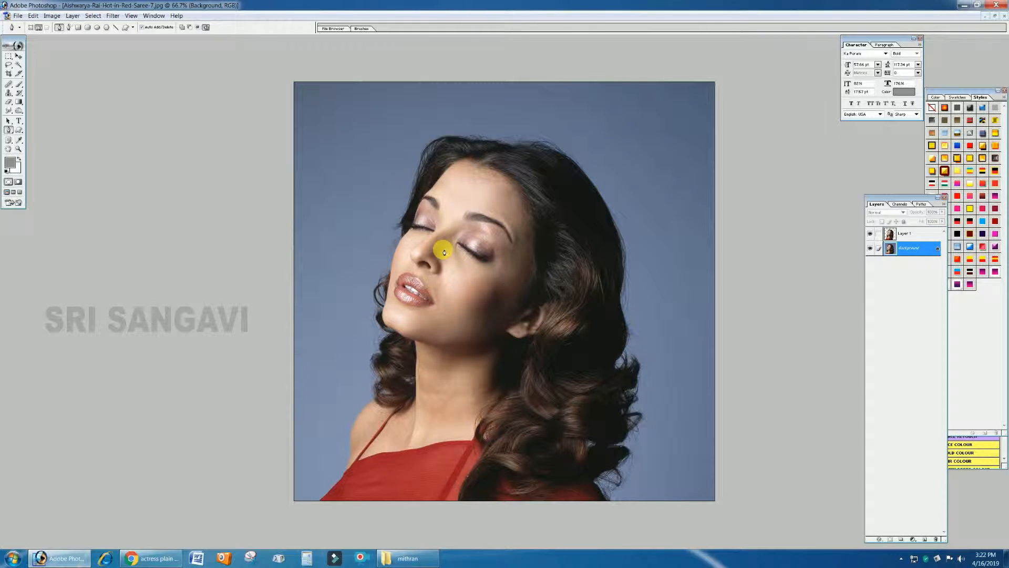
pyautogui.click(379, 408)
pyautogui.moveTo(406, 364); pyautogui.dragTo(407, 348)
pyautogui.moveTo(392, 312); pyautogui.dragTo(389, 287)
pyautogui.moveTo(407, 241); pyautogui.dragTo(413, 228)
pyautogui.moveTo(462, 158); pyautogui.dragTo(476, 154)
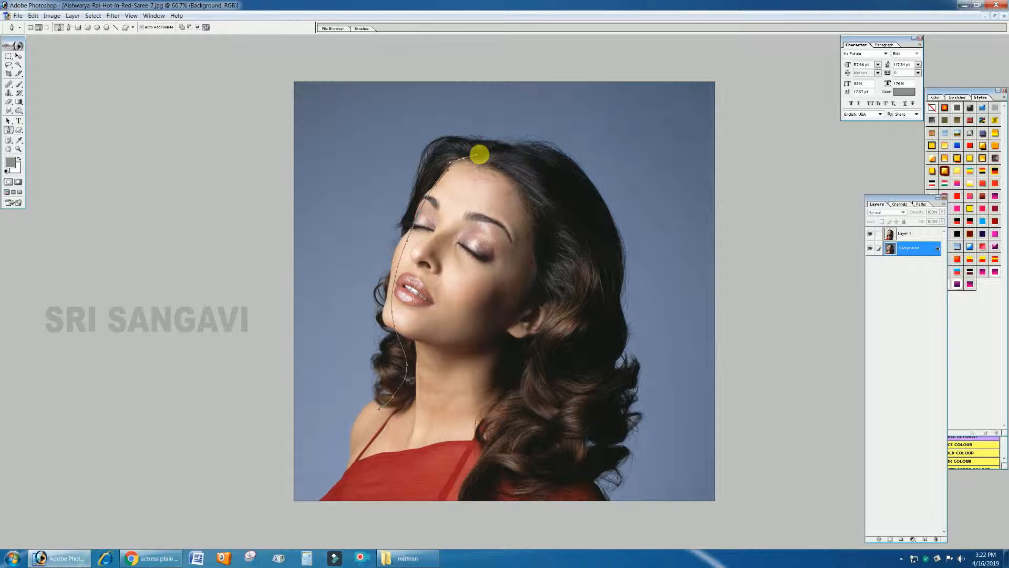
pyautogui.moveTo(545, 180); pyautogui.dragTo(568, 209)
pyautogui.moveTo(596, 282); pyautogui.dragTo(597, 325)
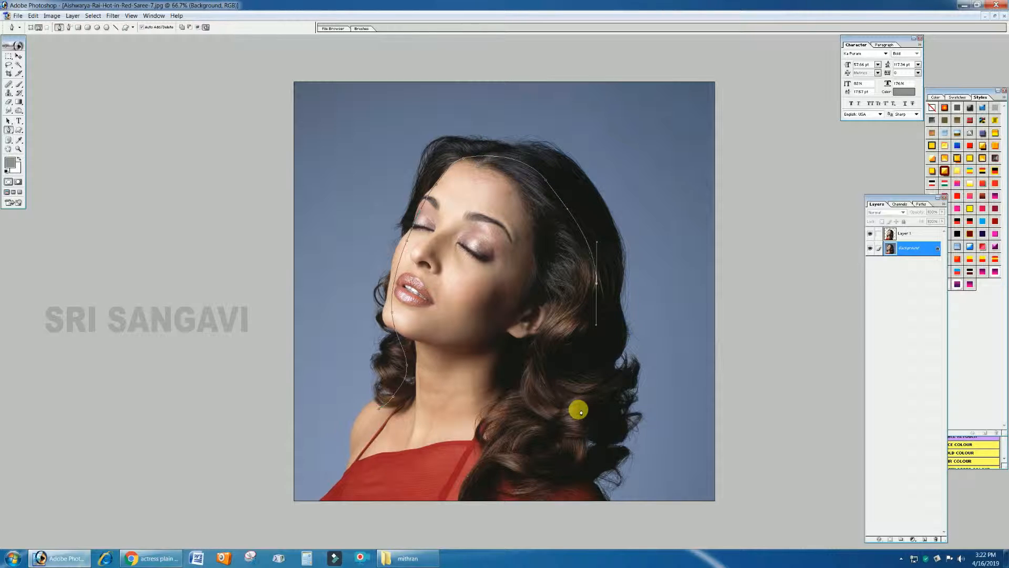
pyautogui.moveTo(572, 425)
pyautogui.mouseDown()
pyautogui.moveTo(573, 460)
pyautogui.moveTo(600, 495)
pyautogui.moveTo(642, 497)
pyautogui.moveTo(675, 484)
pyautogui.moveTo(675, 322)
pyautogui.moveTo(639, 183)
pyautogui.moveTo(565, 114)
pyautogui.moveTo(431, 103)
pyautogui.moveTo(376, 159)
pyautogui.moveTo(348, 235)
pyautogui.moveTo(346, 316)
pyautogui.moveTo(368, 405)
pyautogui.mouseUp()
# Copy the hair-edge area to a new layer through a feathered selection and desaturate the copy
pyautogui.hotkey('ctrl', 'Return')
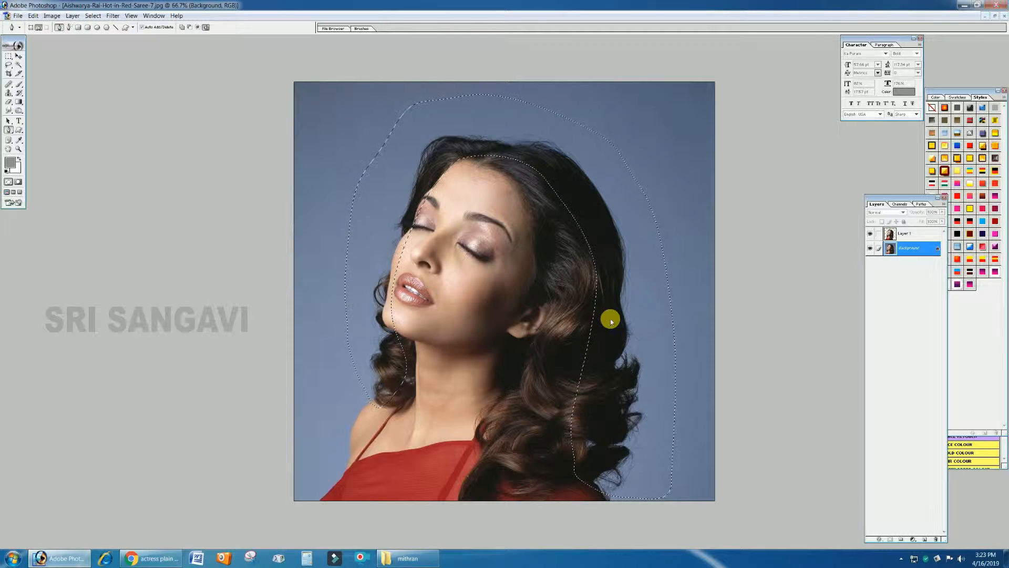
pyautogui.hotkey('ctrl', 'alt', 'd')
pyautogui.press('Return')
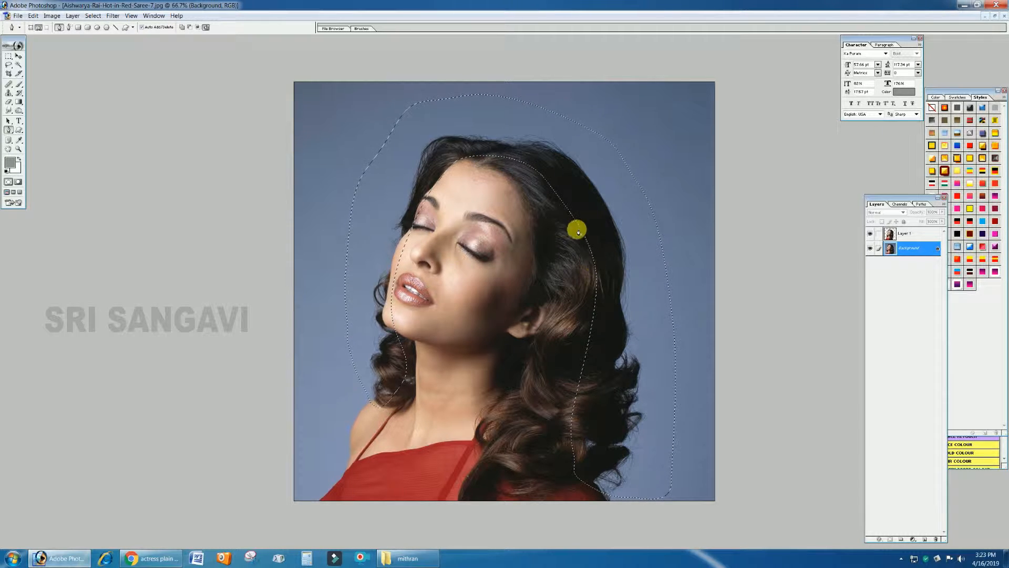
pyautogui.hotkey('ctrl', 'j')
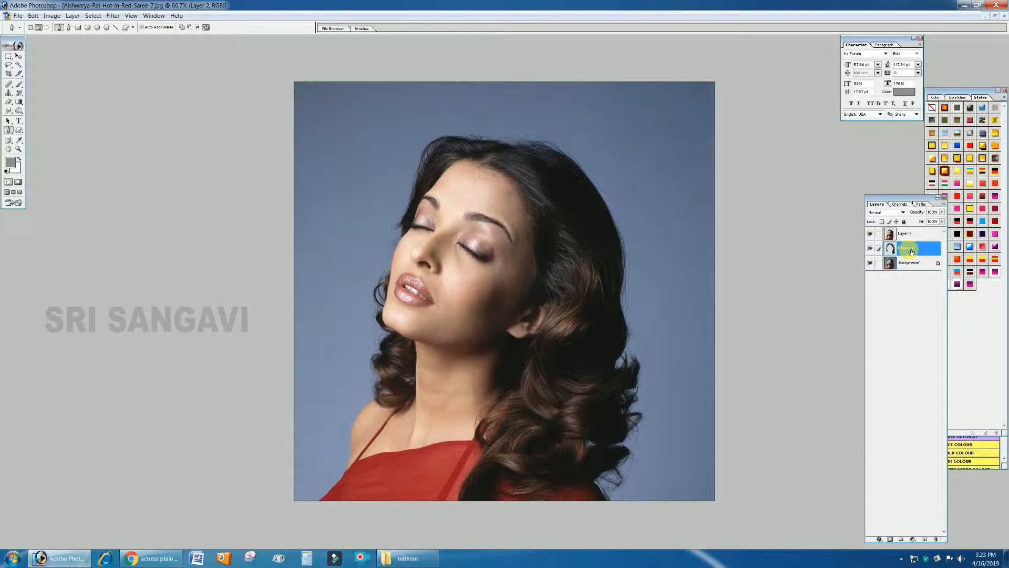
pyautogui.hotkey('ctrl', 'shift', 'u')
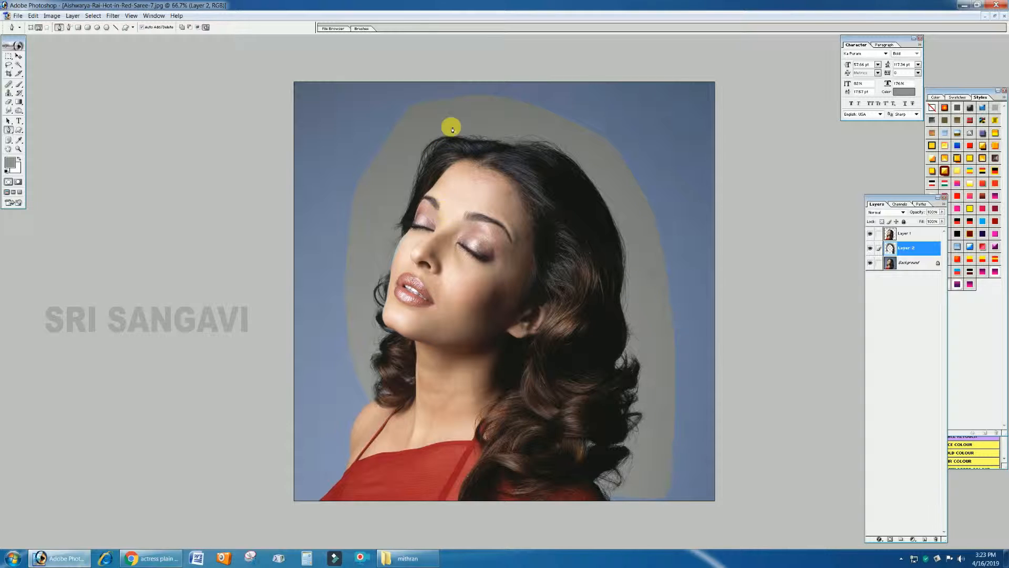
# Fill the Background layer with the near-white foreground colour EBE5E5
pyautogui.click(924, 268)
pyautogui.click(10, 163)
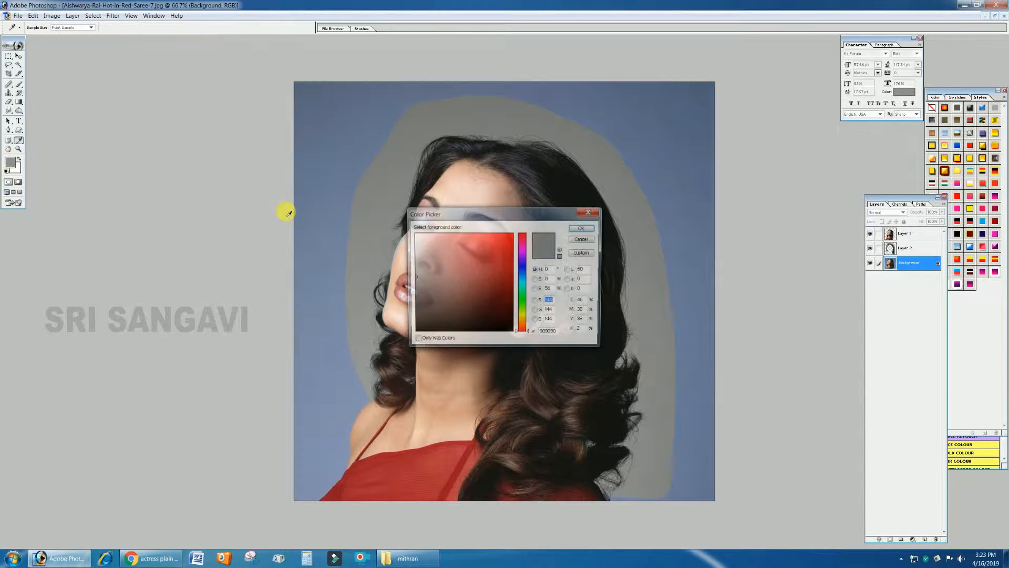
pyautogui.click(414, 240)
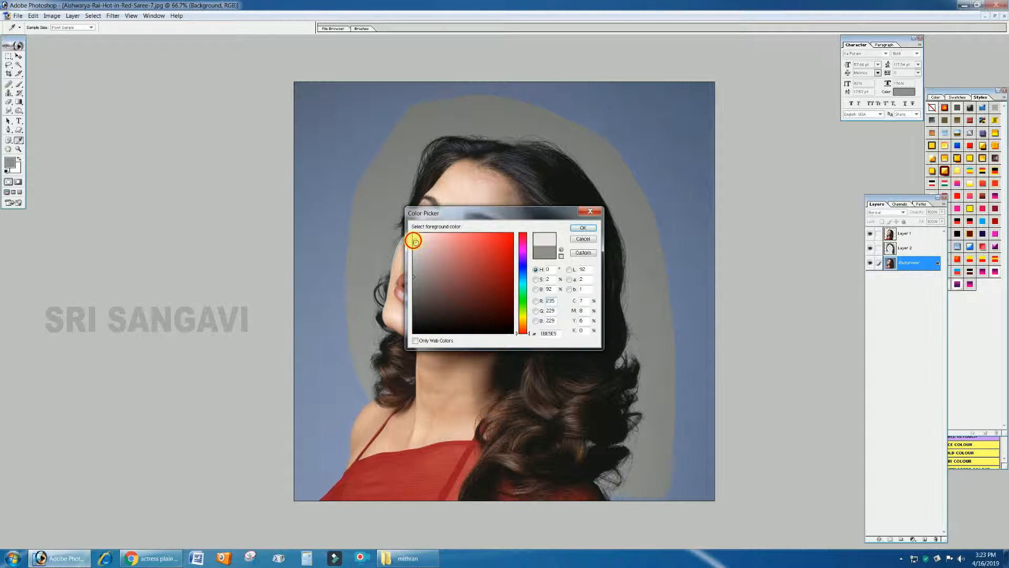
pyautogui.click(583, 230)
pyautogui.hotkey('alt', 'BackSpace')
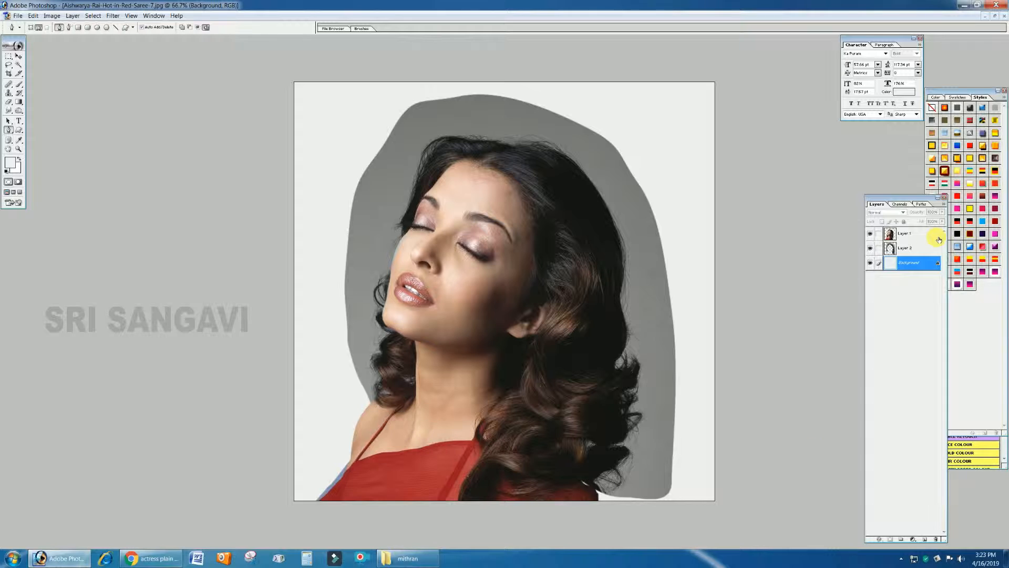
# Set the blend mode of Layer 2 to Multiply
pyautogui.click(917, 249)
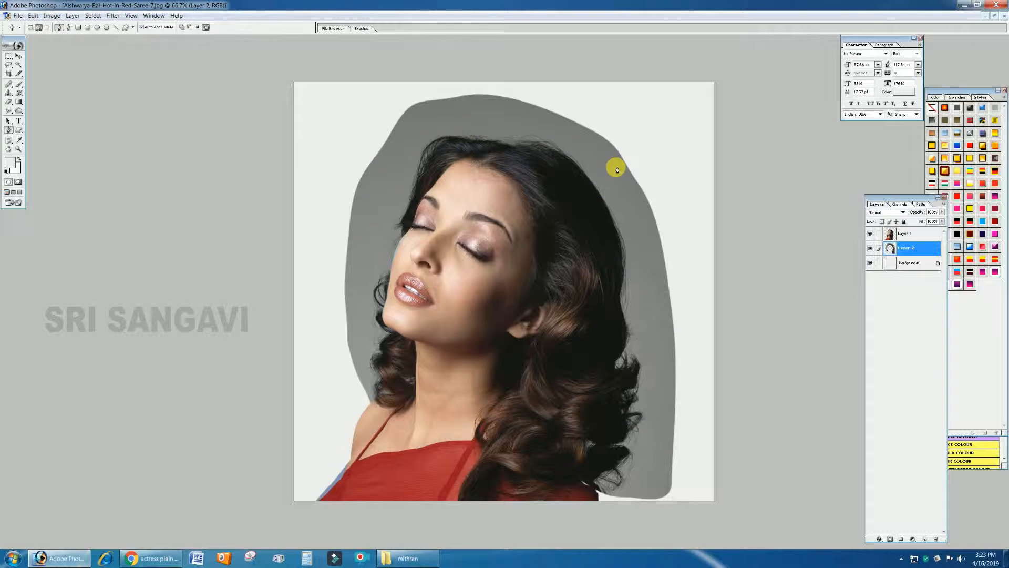
pyautogui.click(903, 213)
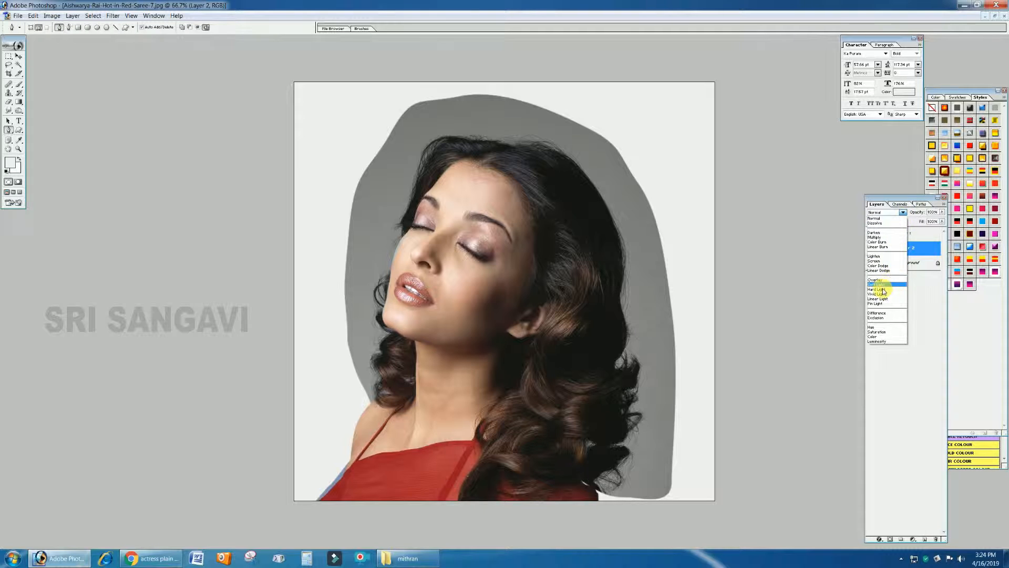
pyautogui.click(887, 238)
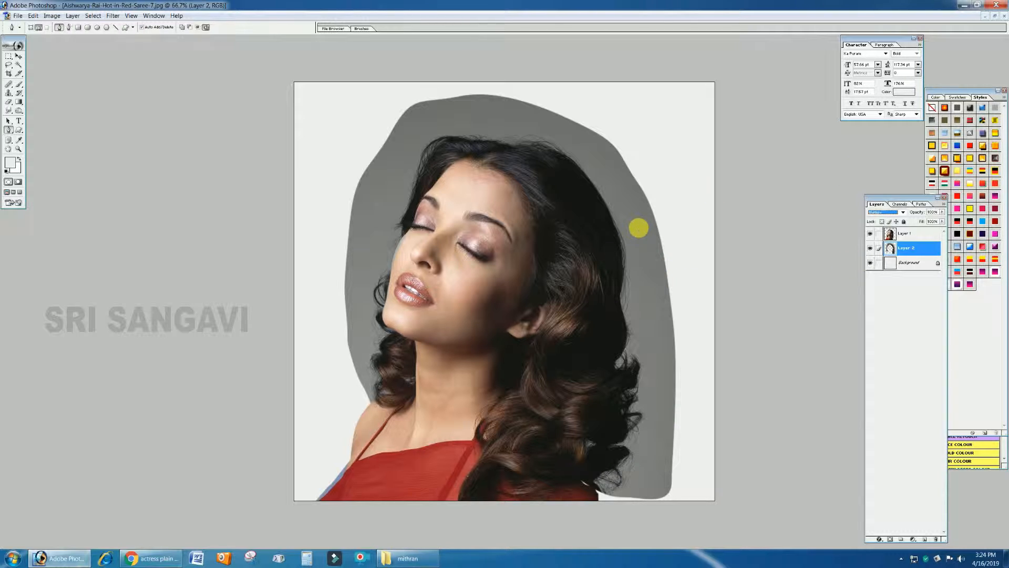
# Apply Curves to Layer 2, sampling the grey backdrop beside the upper hair as the white point
pyautogui.hotkey('ctrl', 'm')
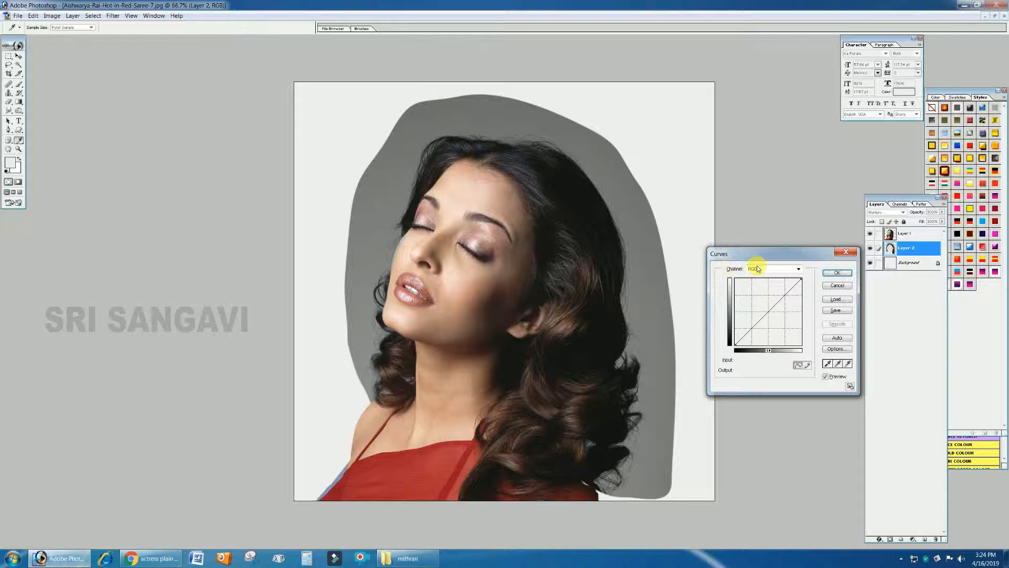
pyautogui.moveTo(775, 256); pyautogui.dragTo(748, 228)
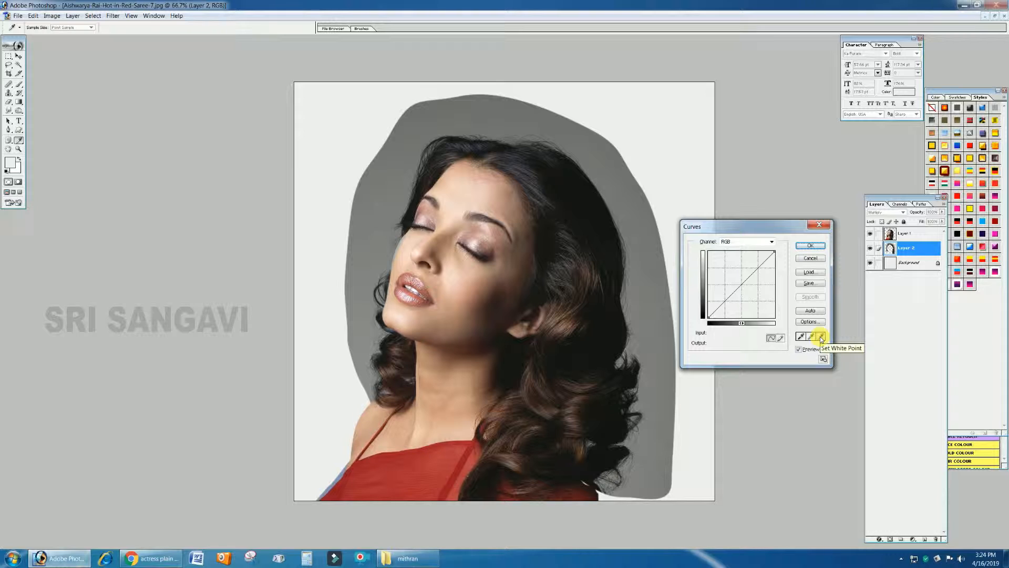
pyautogui.click(821, 337)
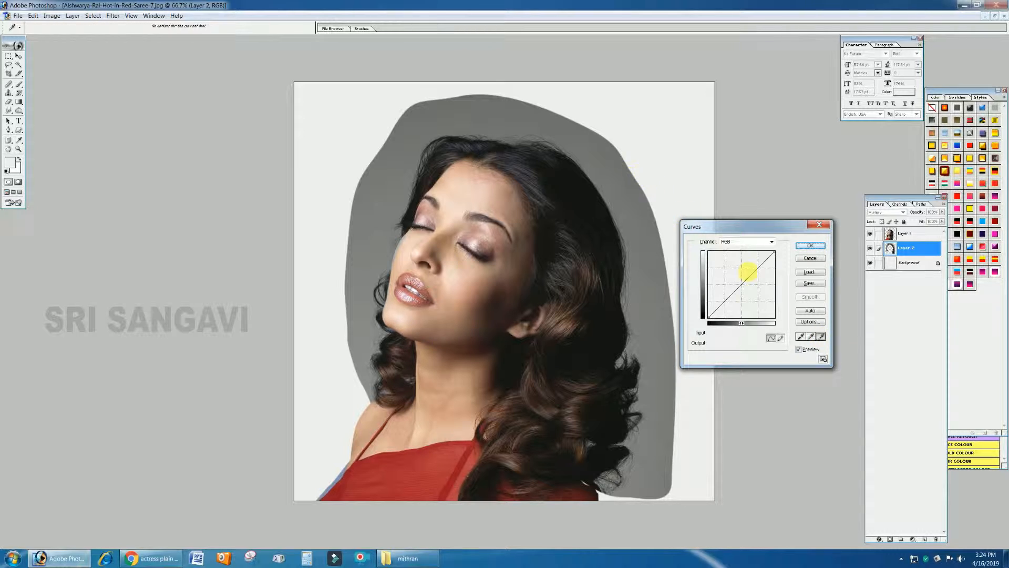
pyautogui.click(608, 158)
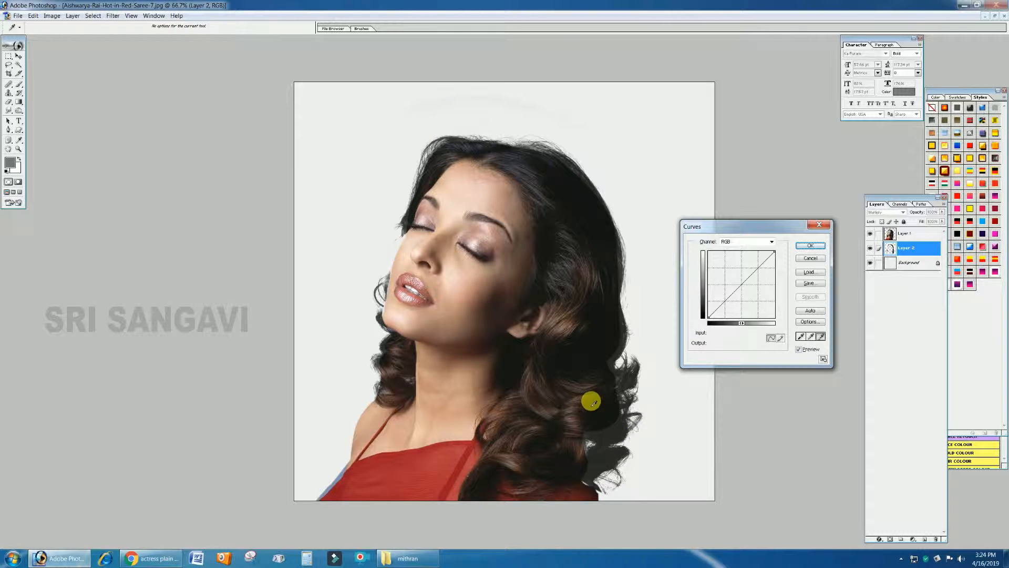
pyautogui.click(810, 245)
pyautogui.press('p')
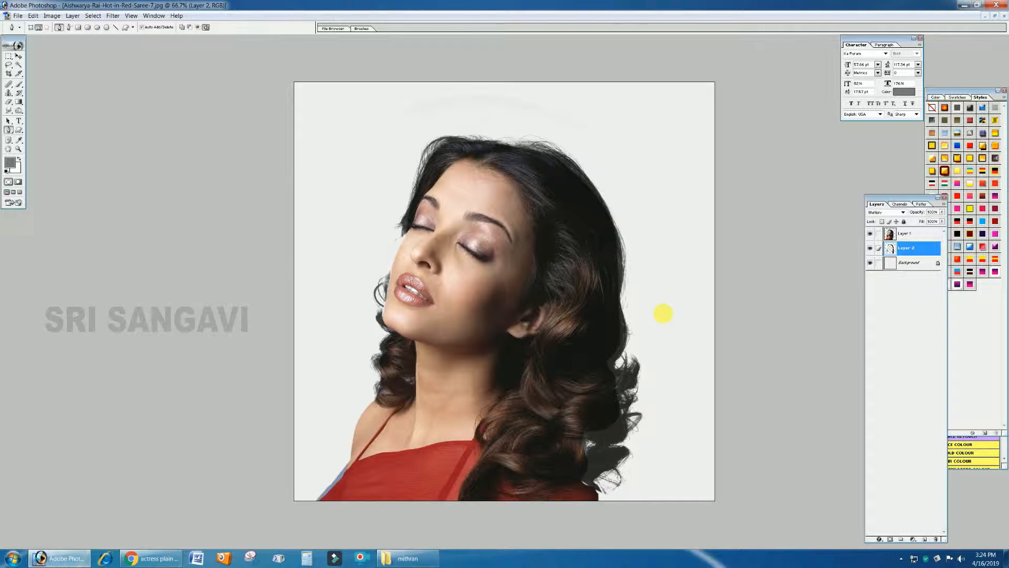
# Apply Levels to Layer 2 with the white input level set to 215
pyautogui.hotkey('ctrl', 'l')
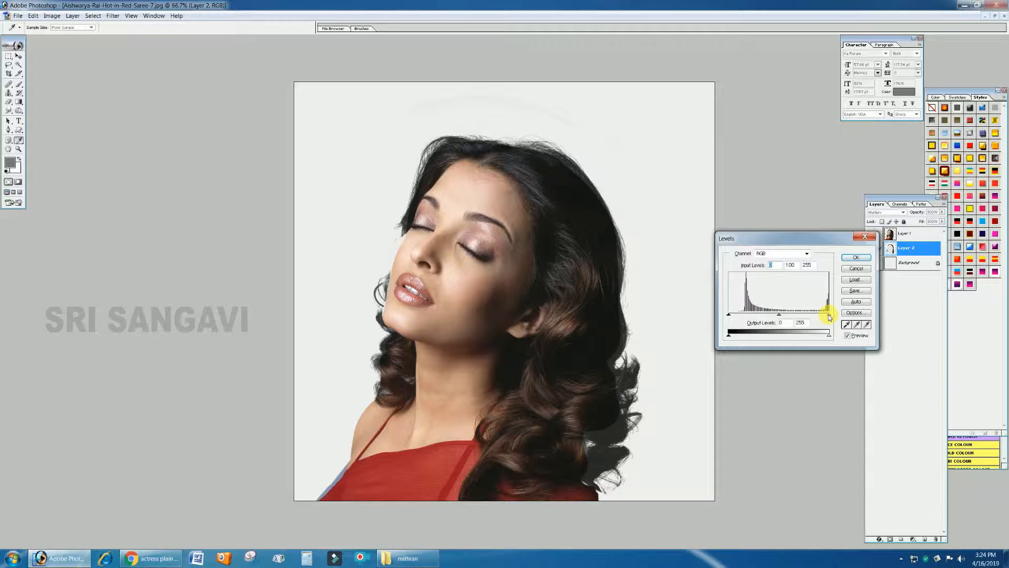
pyautogui.moveTo(825, 319); pyautogui.dragTo(814, 322)
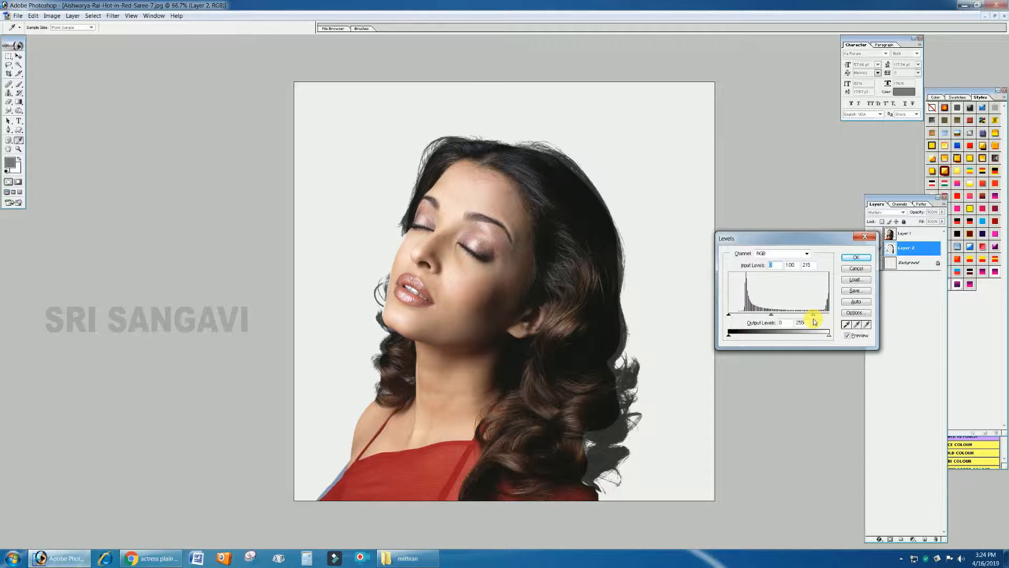
pyautogui.click(855, 258)
pyautogui.press('p')
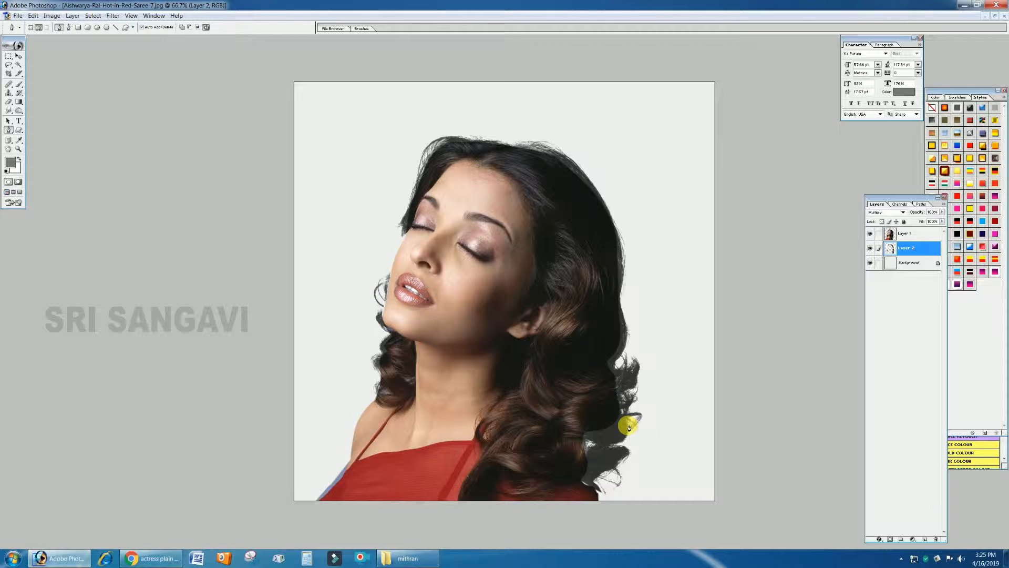
# Darken the leftover grey around the hair on Layer 2 with Levels, setting the midtone input level to 0.60
pyautogui.press('v')
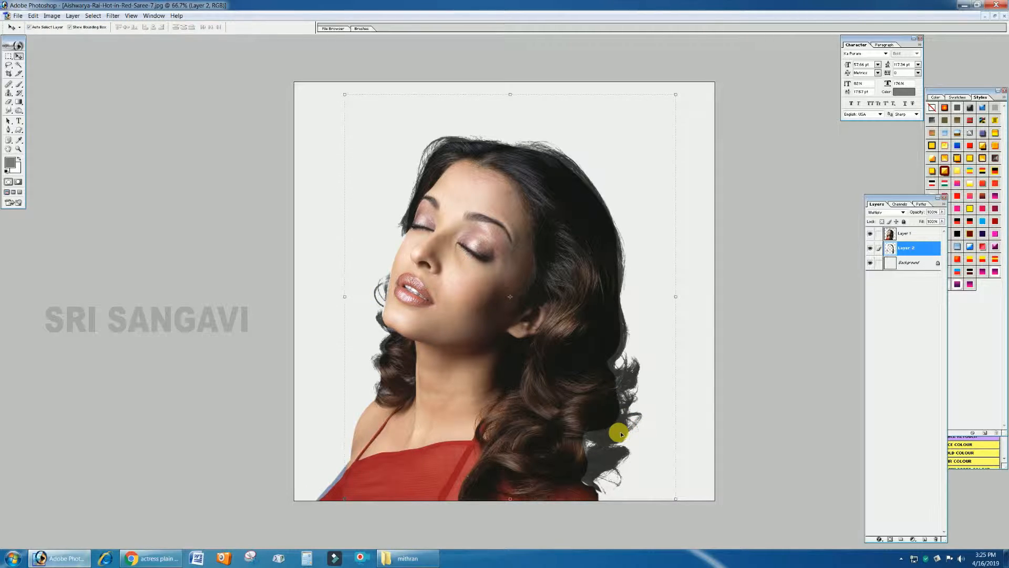
pyautogui.hotkey('ctrl', 'l')
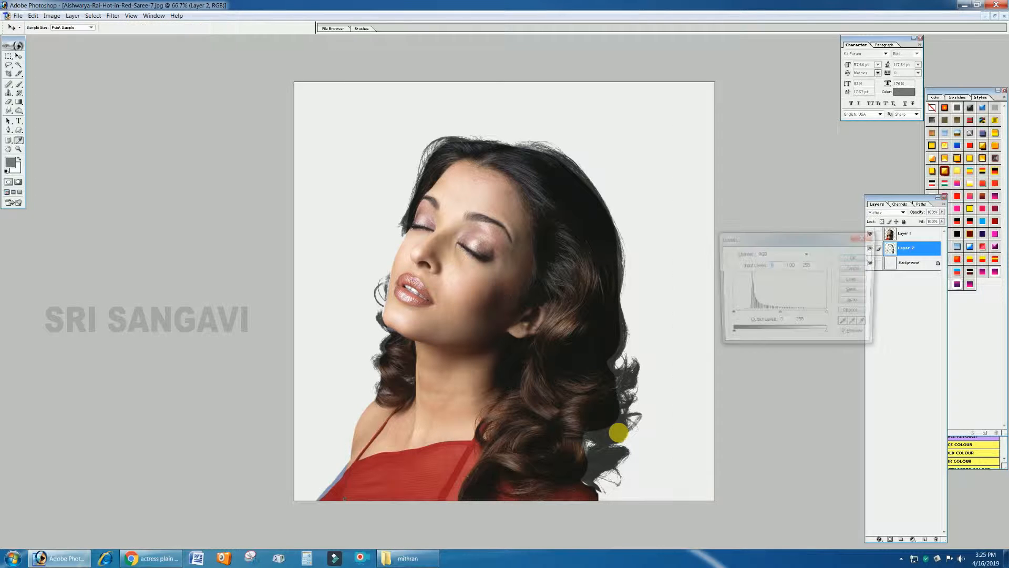
pyautogui.moveTo(780, 315); pyautogui.dragTo(793, 316)
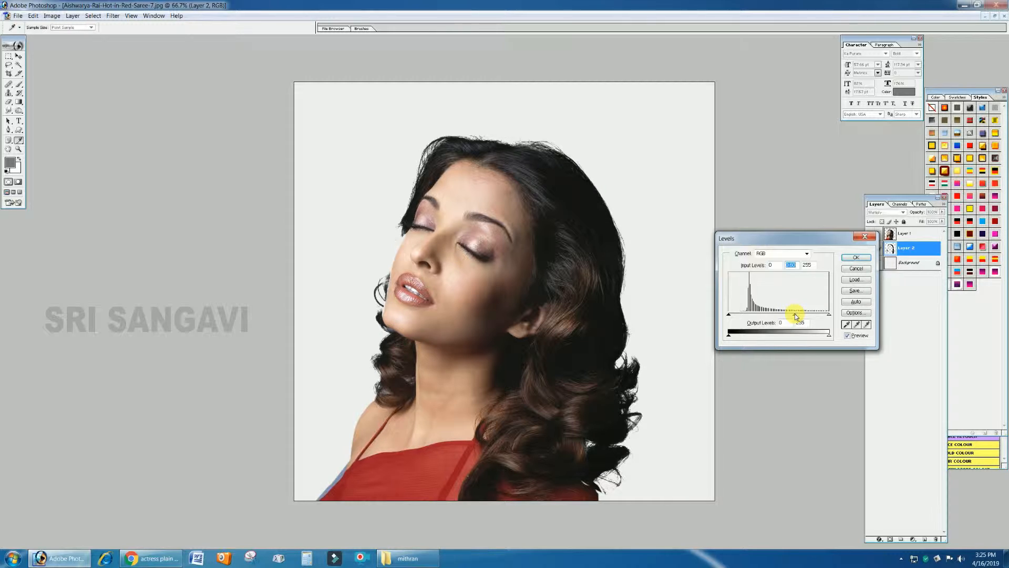
pyautogui.click(852, 259)
pyautogui.press('v')
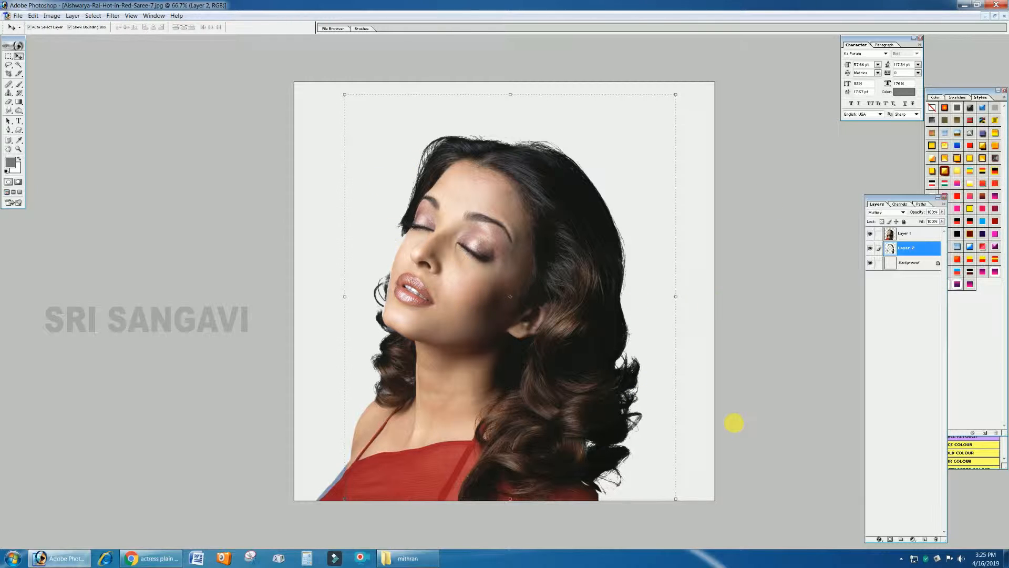
# Link Layer 1 to Layer 2 and move the linked figure to the right on the canvas
pyautogui.click(879, 233)
pyautogui.moveTo(491, 220); pyautogui.dragTo(539, 225)
# Fill the Background layer with a bright blue foreground colour and move the linked figure back left to about the canvas centre
pyautogui.click(9, 162)
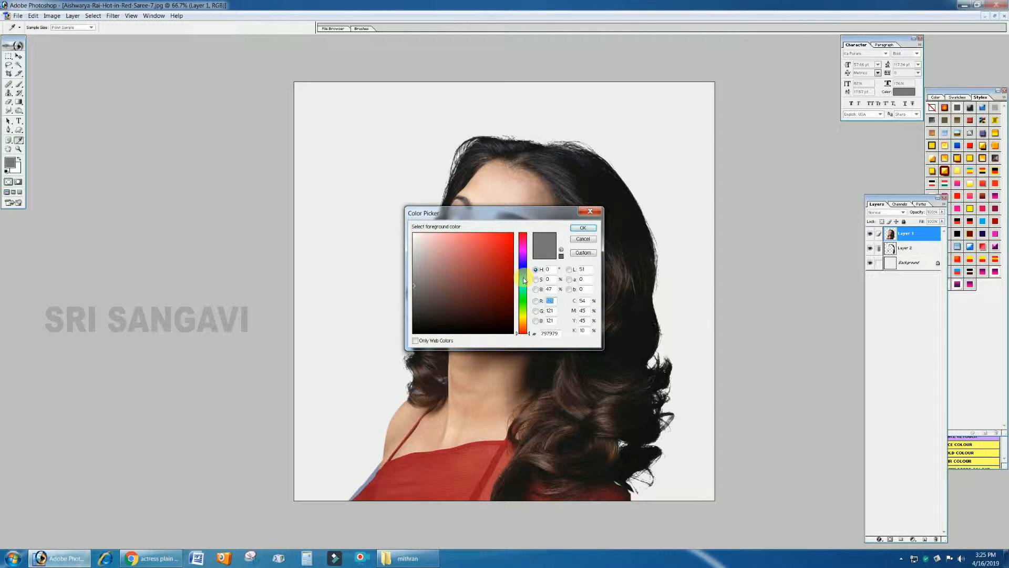
pyautogui.click(522, 277)
pyautogui.click(500, 245)
pyautogui.click(583, 227)
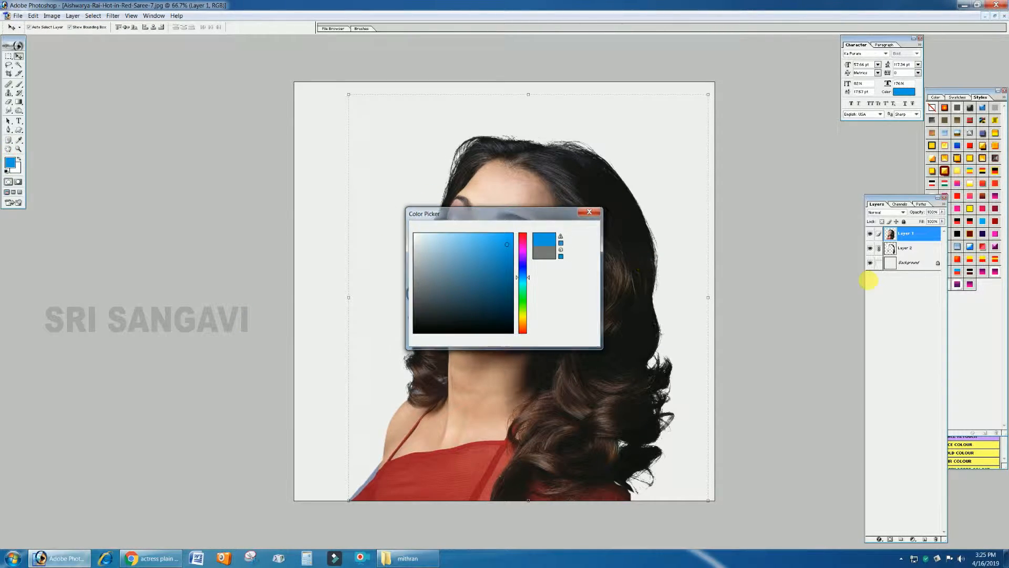
pyautogui.click(913, 265)
pyautogui.hotkey('alt', 'BackSpace')
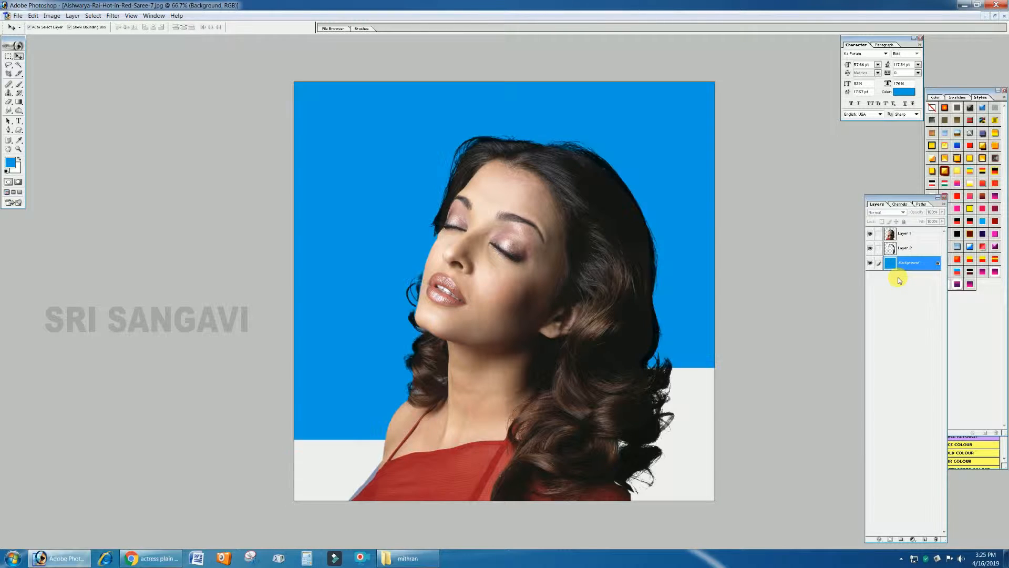
pyautogui.moveTo(537, 280); pyautogui.dragTo(488, 246)
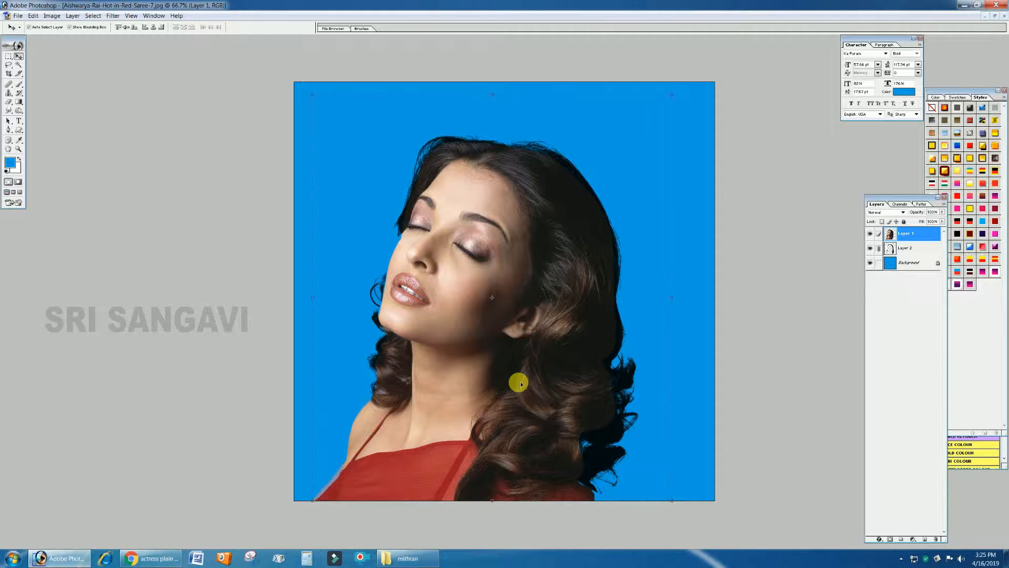
# Fill the Background layer with the orange-yellow-orange linear gradient, running diagonally from the upper edge down to the canvas middle
pyautogui.click(910, 262)
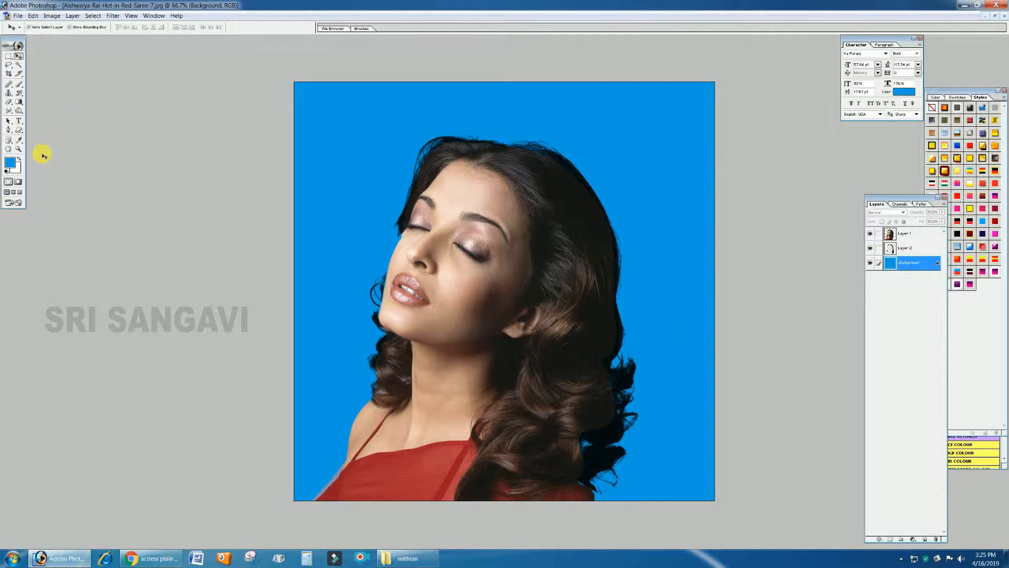
pyautogui.click(19, 102)
pyautogui.click(58, 27)
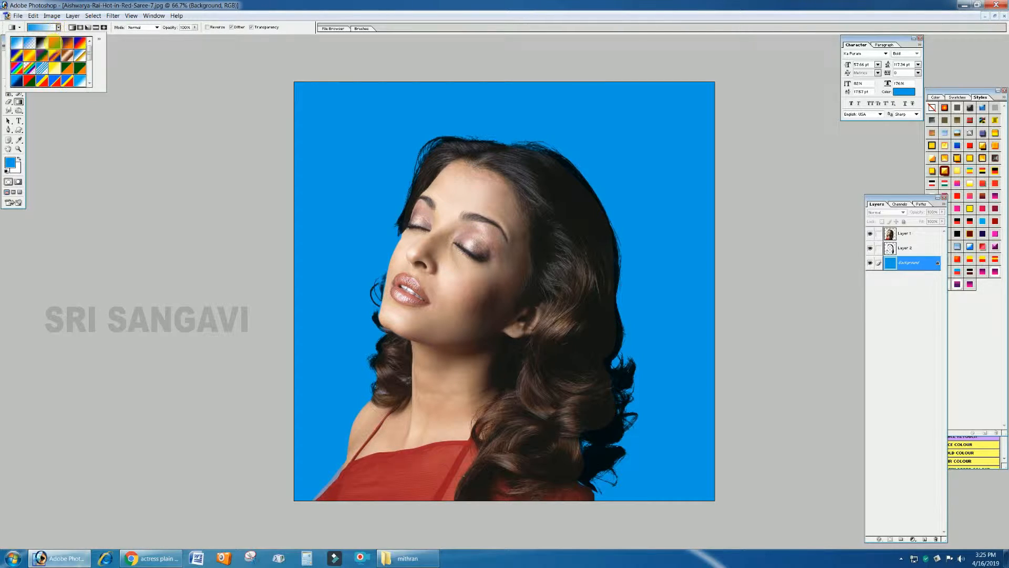
pyautogui.click(30, 55)
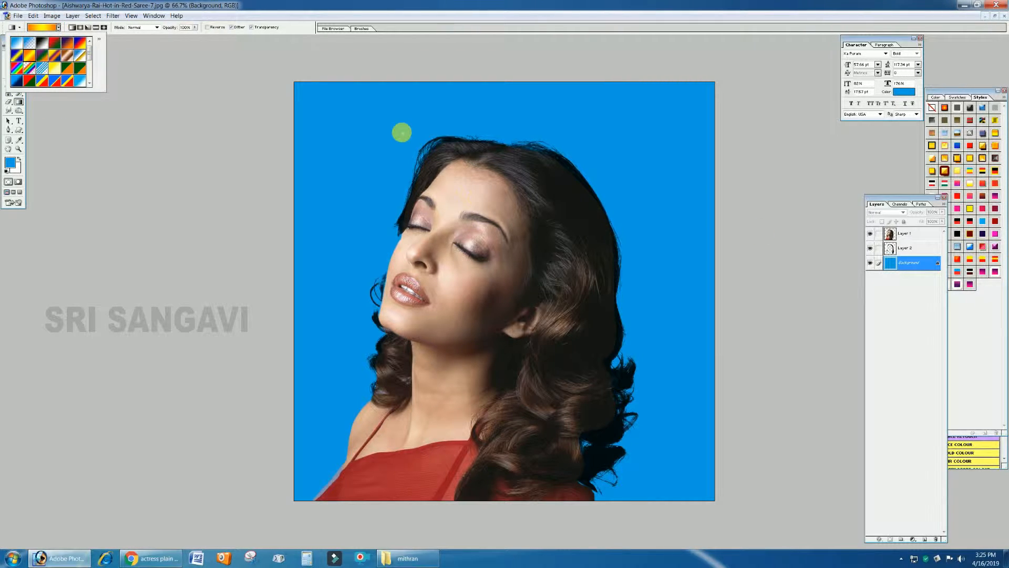
pyautogui.moveTo(399, 86); pyautogui.dragTo(501, 323)
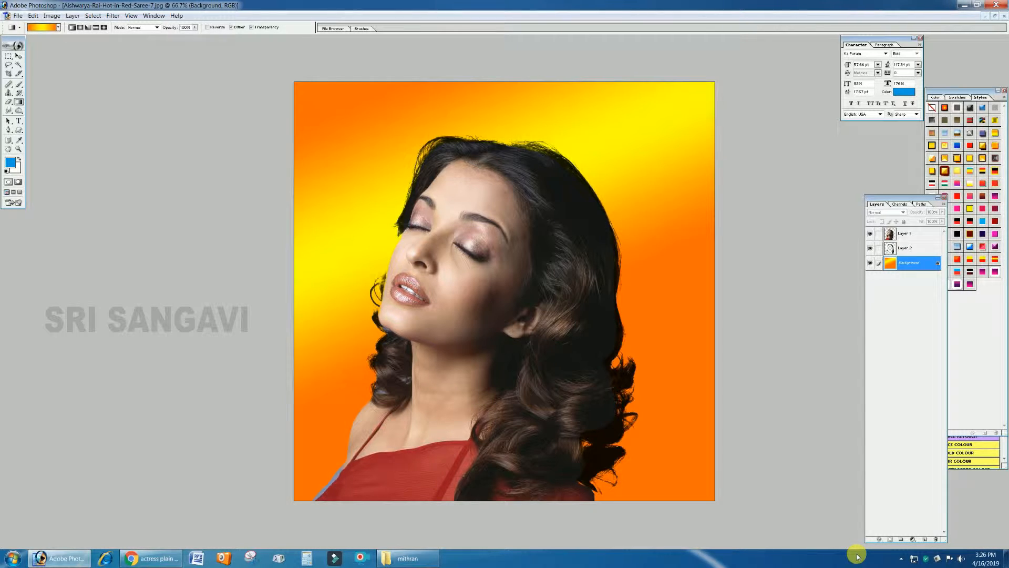
# Brighten the woman on Layer 1 with Curves, raising the RGB midpoint to input 124, output 140
pyautogui.press('v')
pyautogui.click(489, 285)
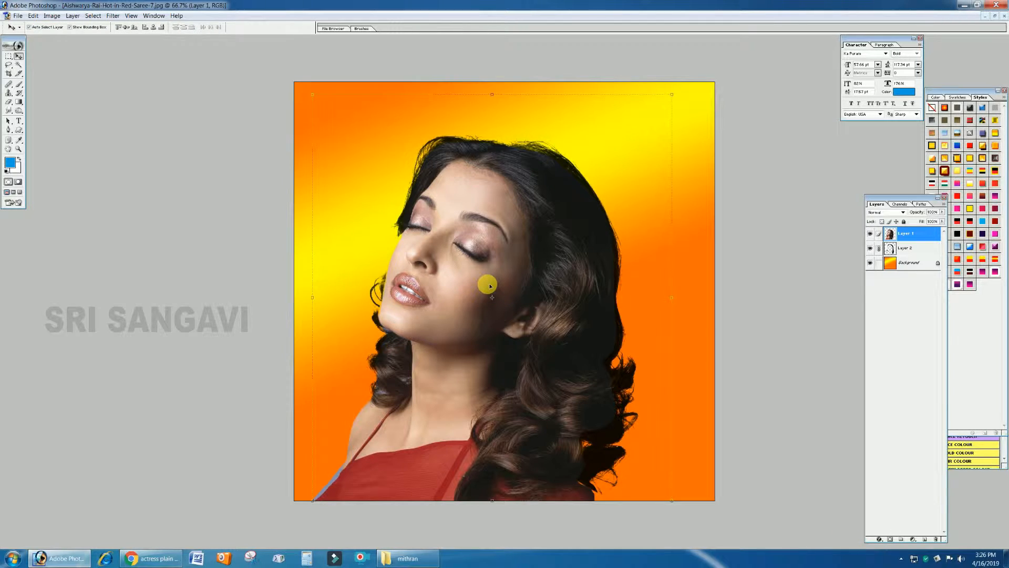
pyautogui.hotkey('ctrl', 'm')
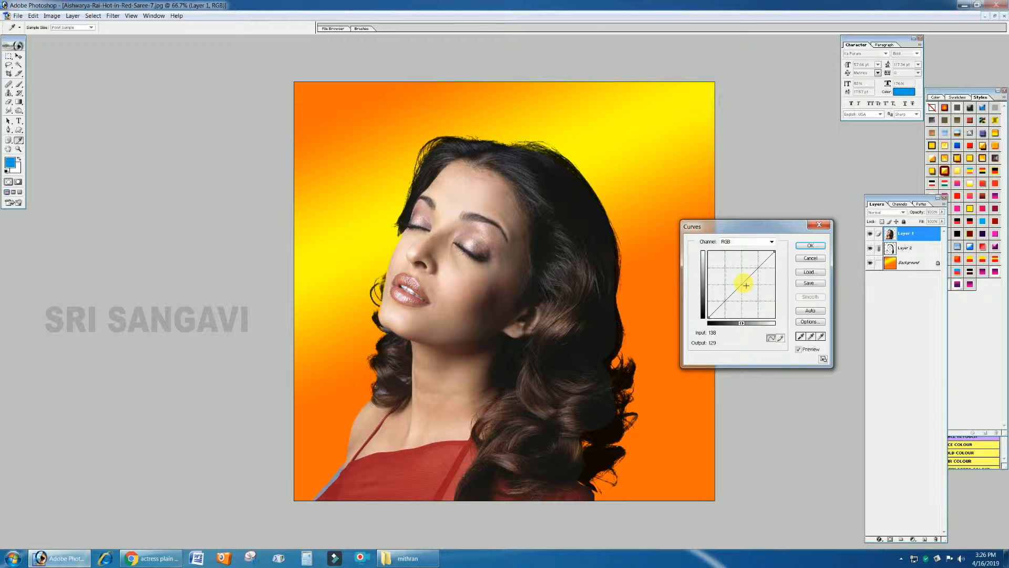
pyautogui.moveTo(745, 285); pyautogui.dragTo(741, 281)
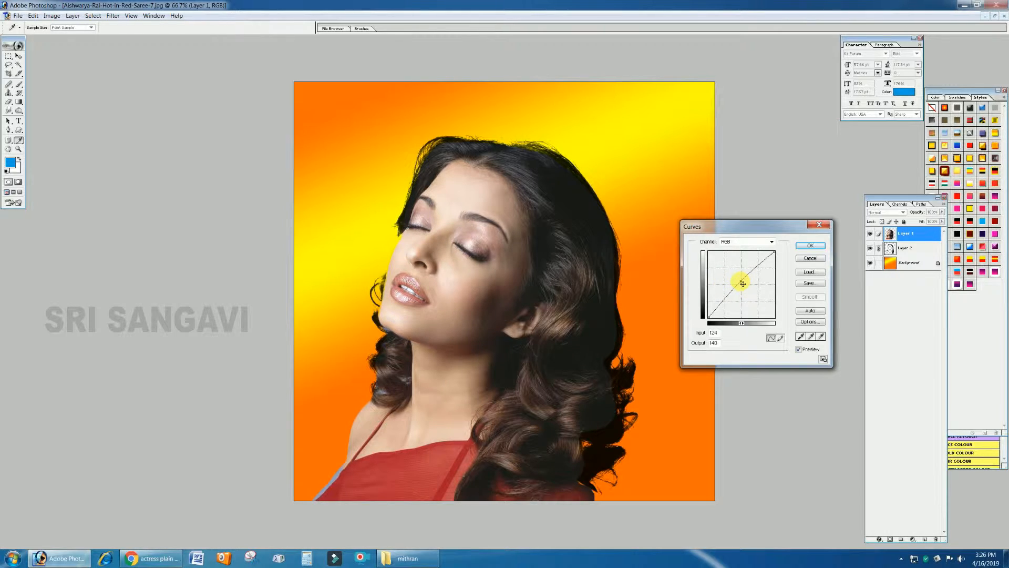
pyautogui.press('Return')
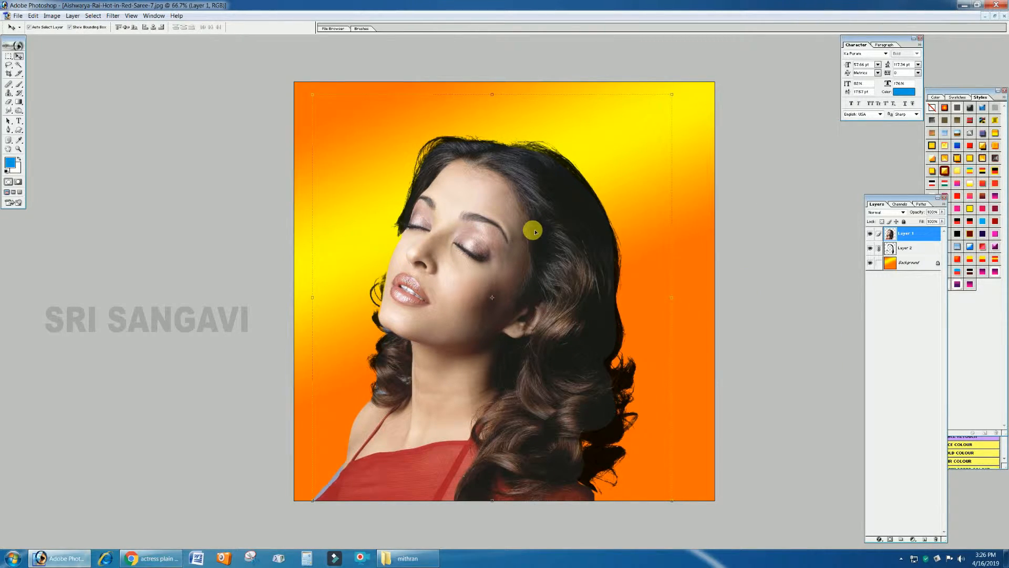
# Apply Levels to Layer 1 with the midtone input level set to 0.91
pyautogui.press('o')
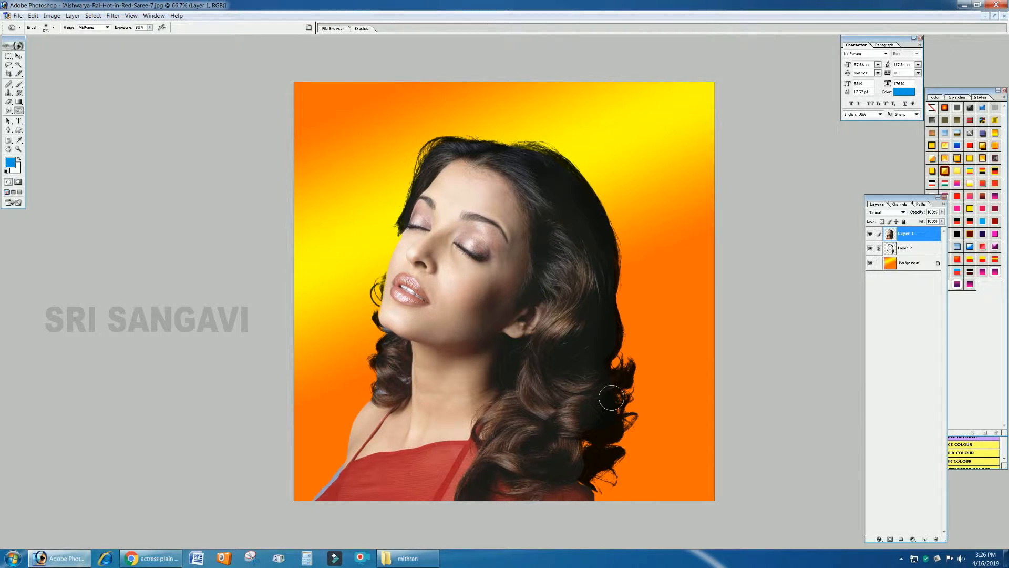
pyautogui.click(909, 238)
pyautogui.hotkey('ctrl', 'l')
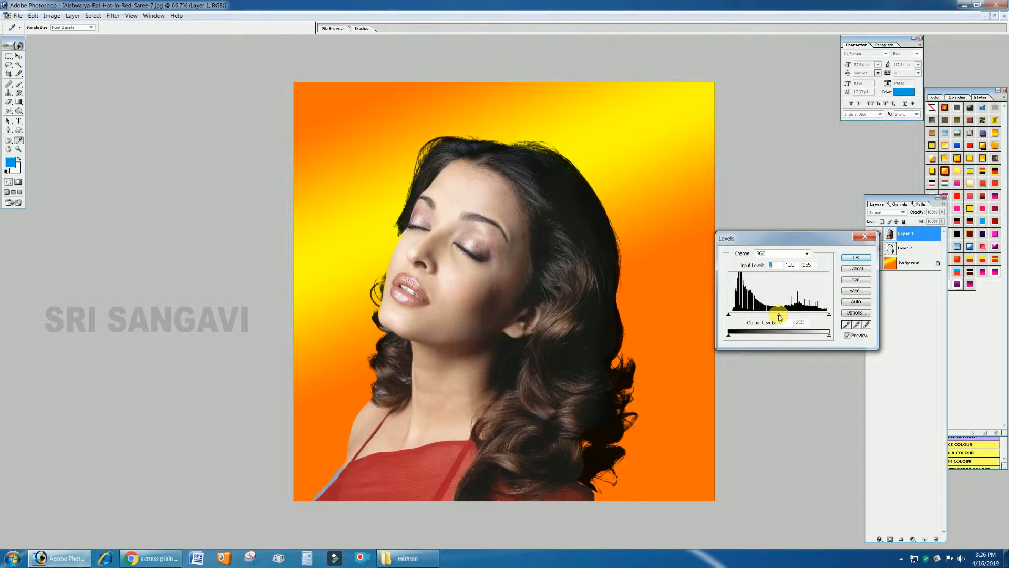
pyautogui.moveTo(779, 315); pyautogui.dragTo(783, 319)
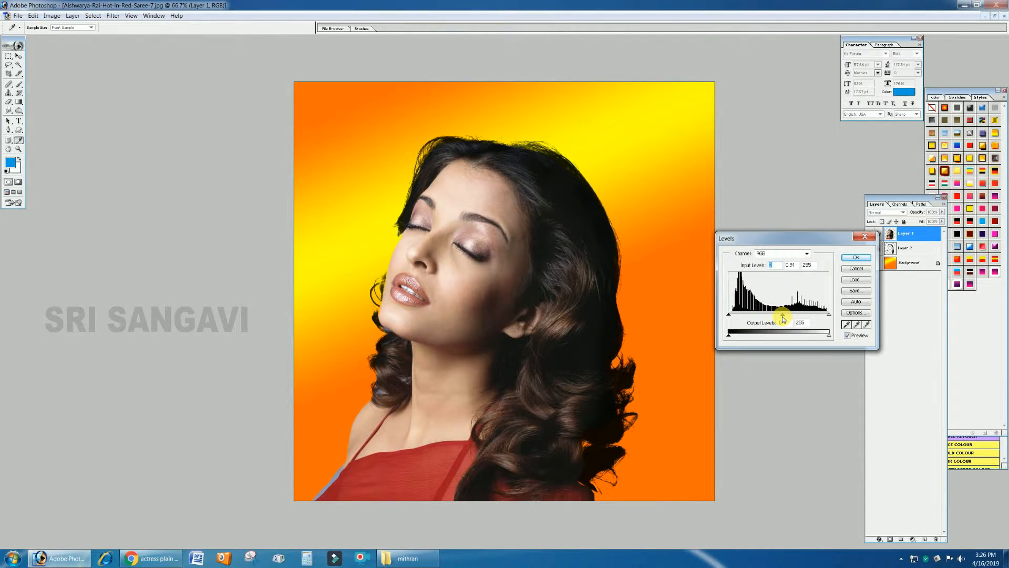
pyautogui.click(855, 257)
pyautogui.press('o')
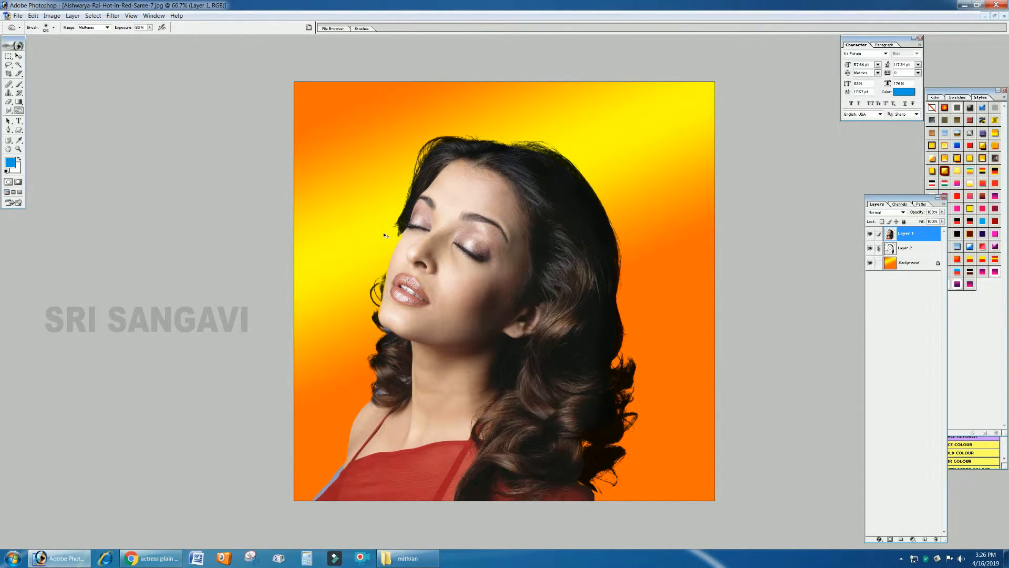
pyautogui.hotkey('ctrl', '+')
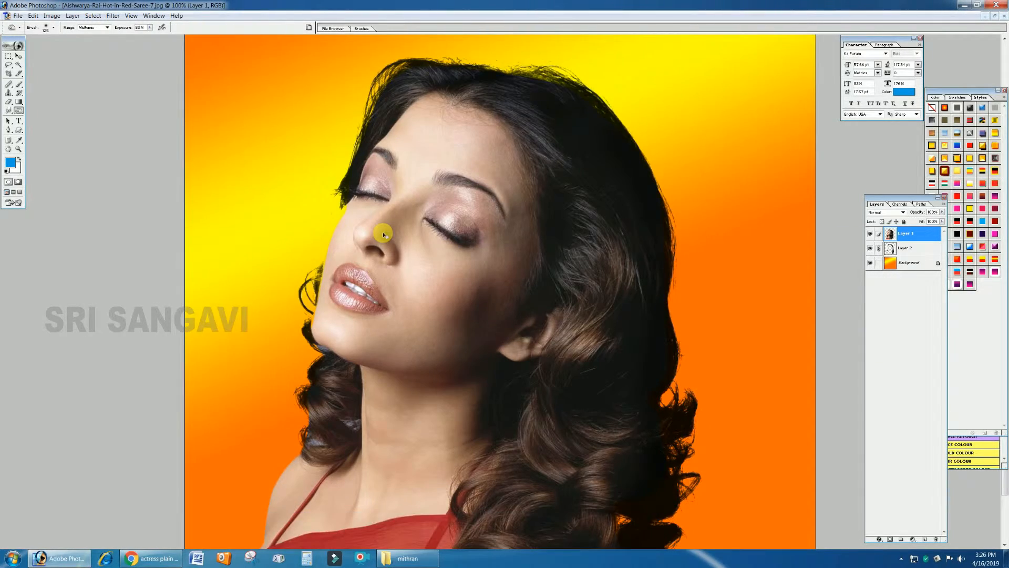
pyautogui.click(403, 280)
pyautogui.hotkey('ctrl', '-')
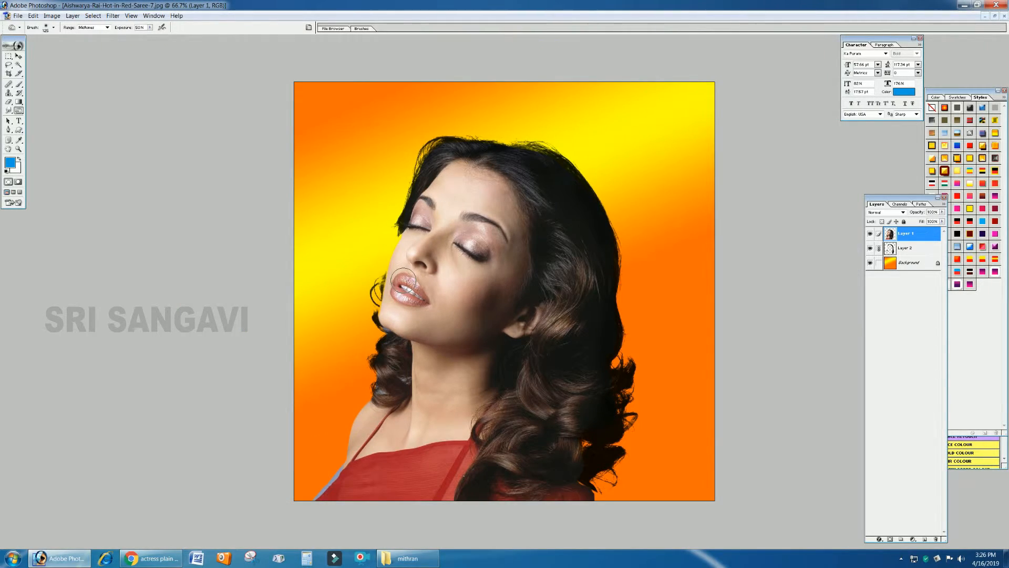
pyautogui.press('v')
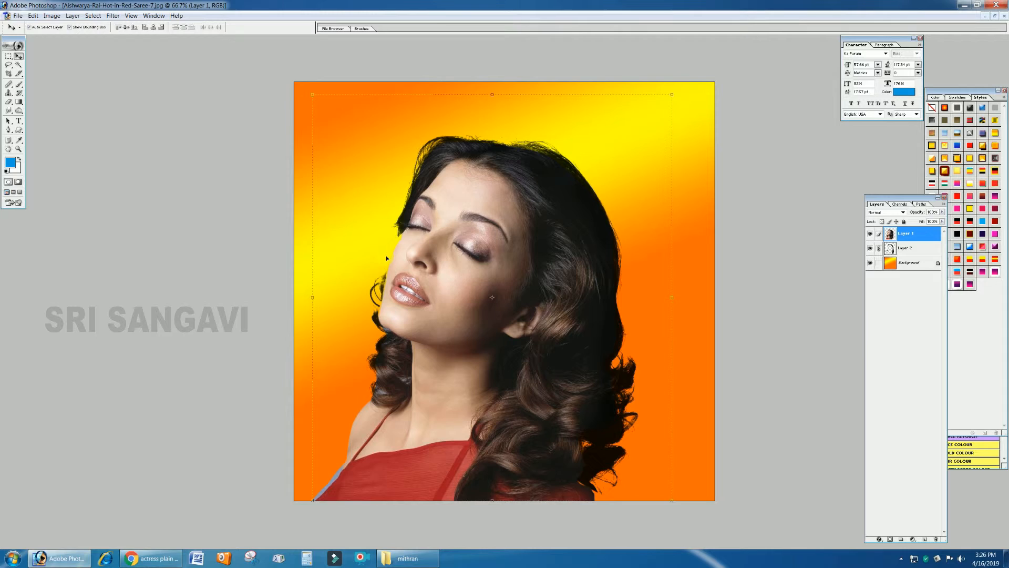
pyautogui.click(449, 287)
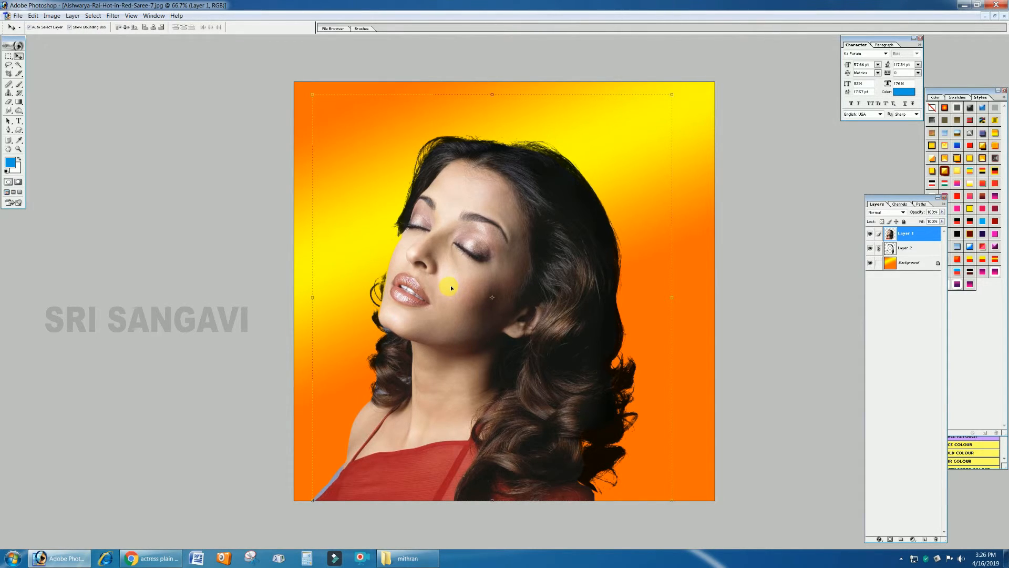